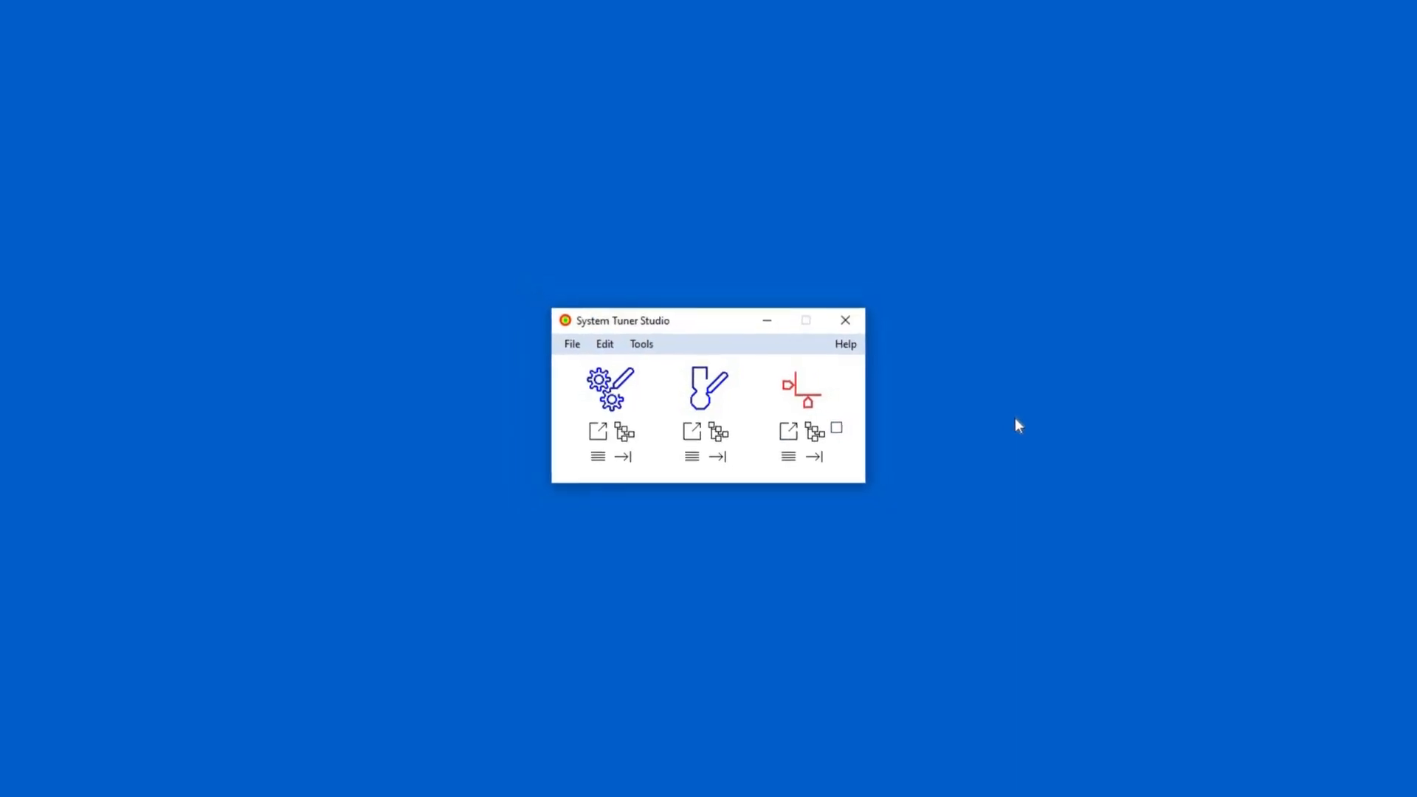
# - Open the Buck_PI_0 tuner file and read through the full Buck Converter system description
pyautogui.click(802, 450)
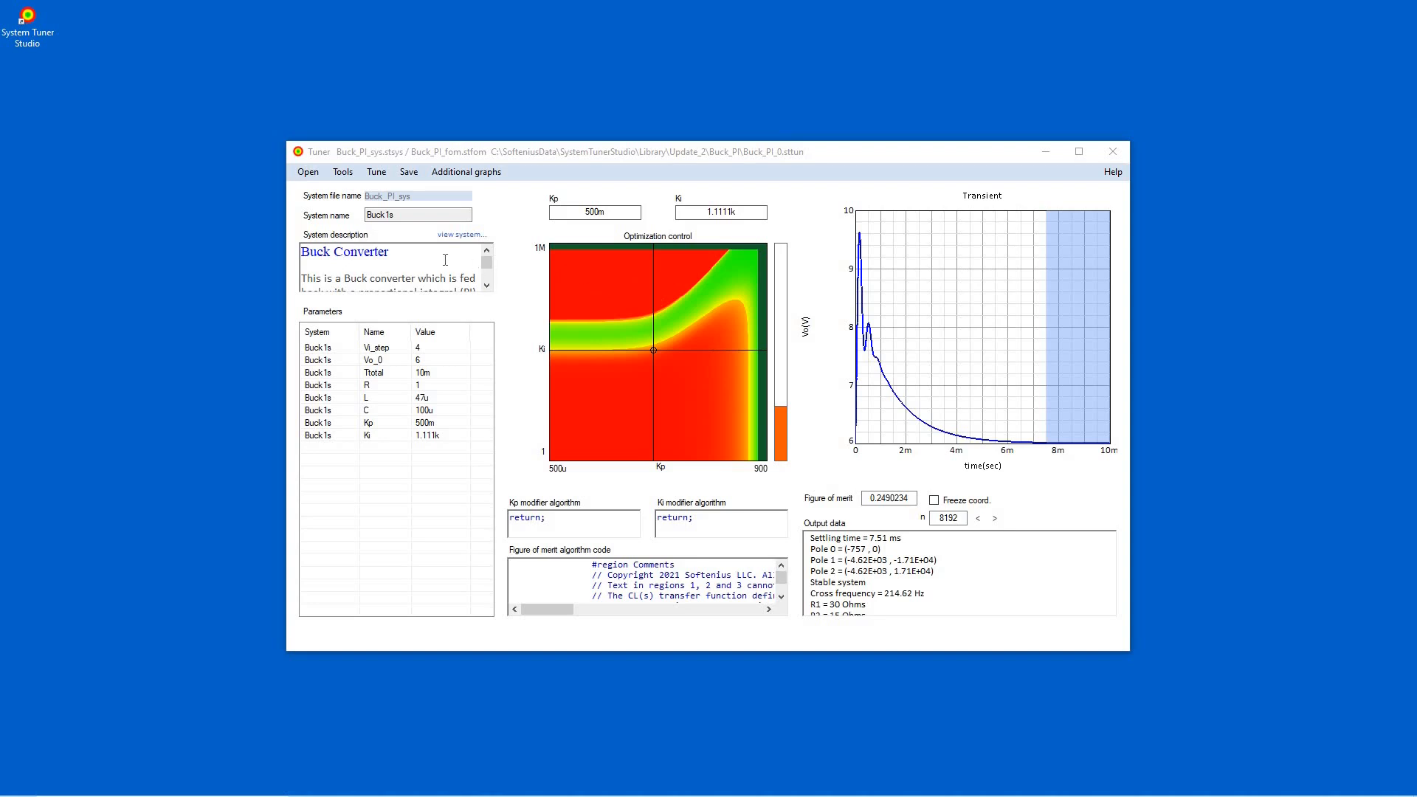
pyautogui.doubleClick(412, 264)
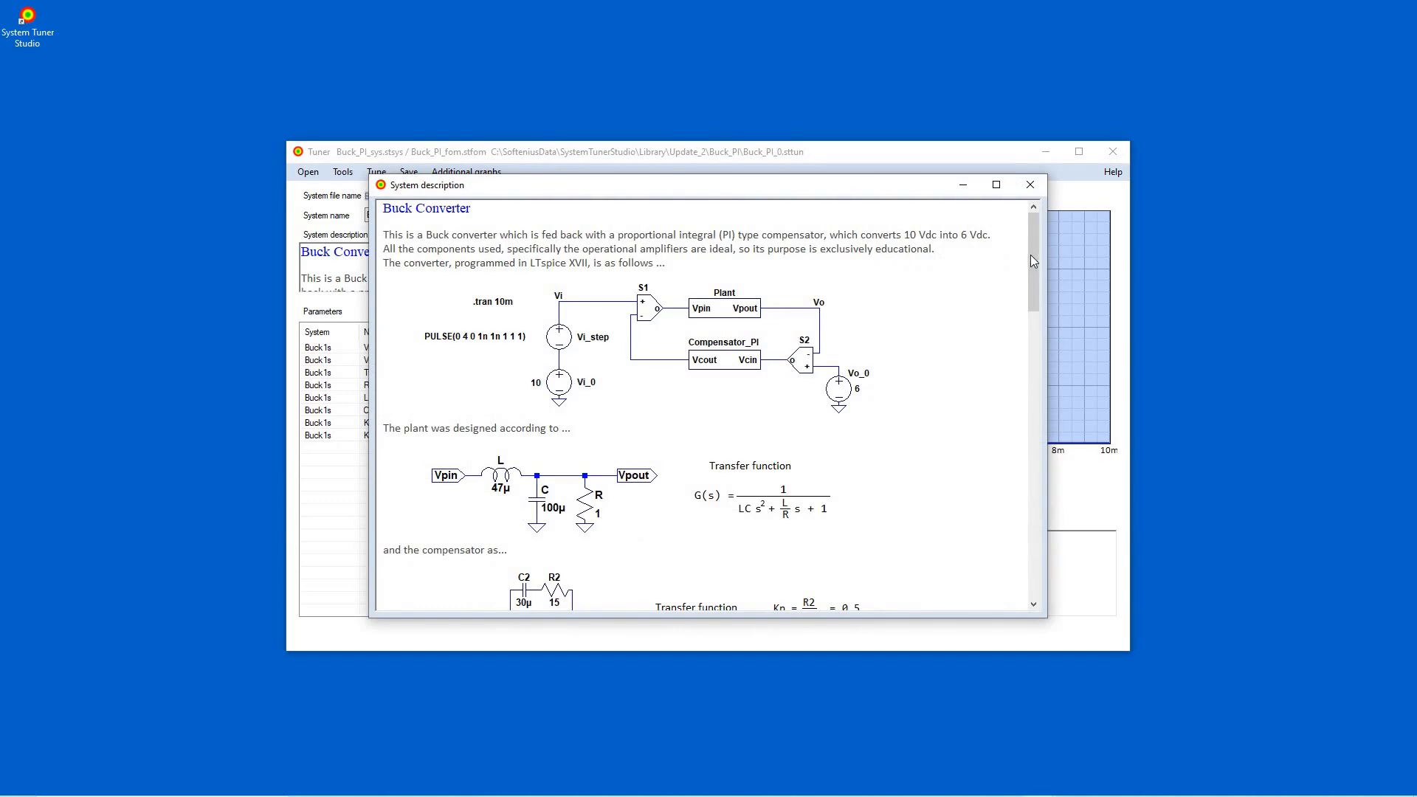
pyautogui.moveTo(1034, 251); pyautogui.dragTo(1045, 543)
pyautogui.moveTo(1044, 427); pyautogui.dragTo(1027, 189)
pyautogui.click(1030, 186)
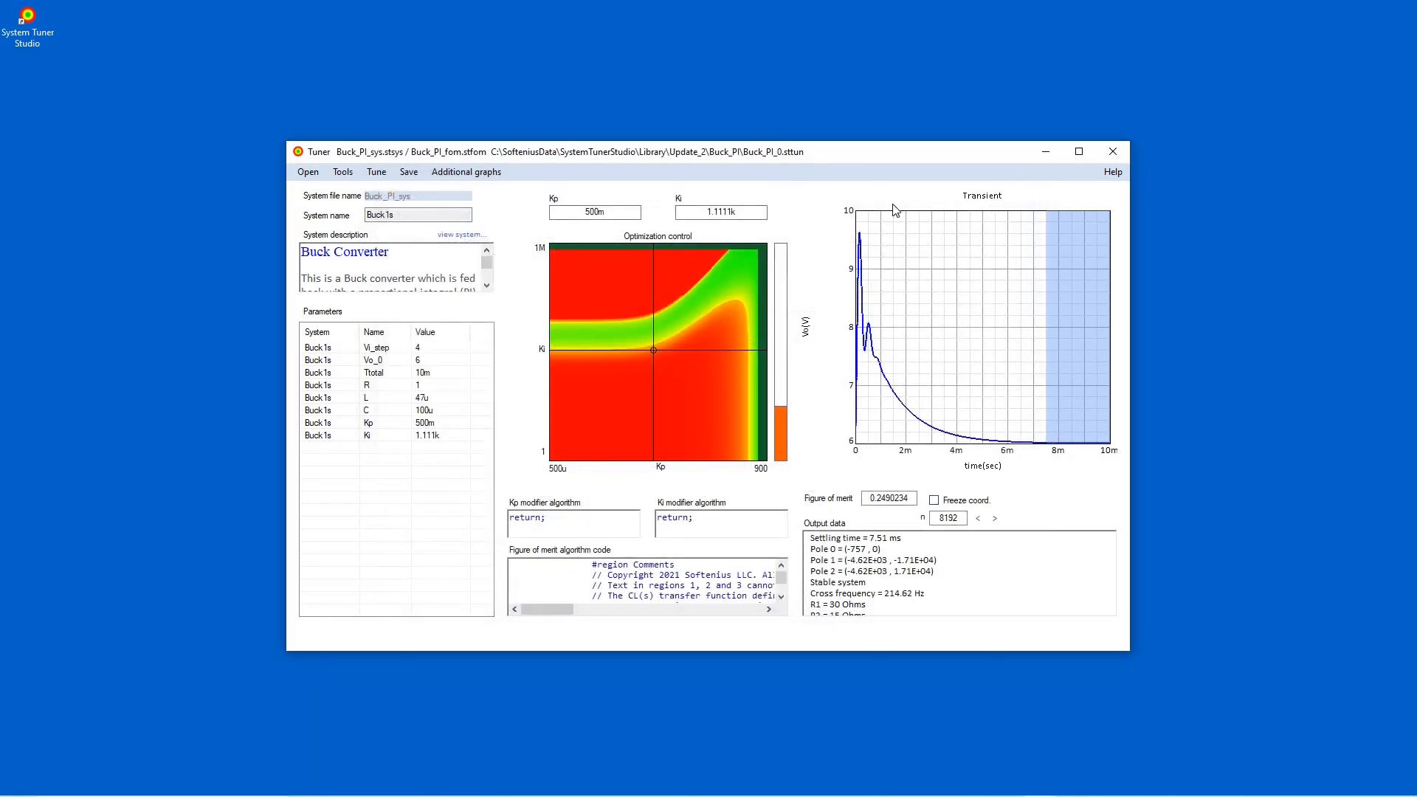
# - Examine the Buck1s system definition in the System Editor and the Kp and Ki sweep settings among the parameter values
pyautogui.click(466, 234)
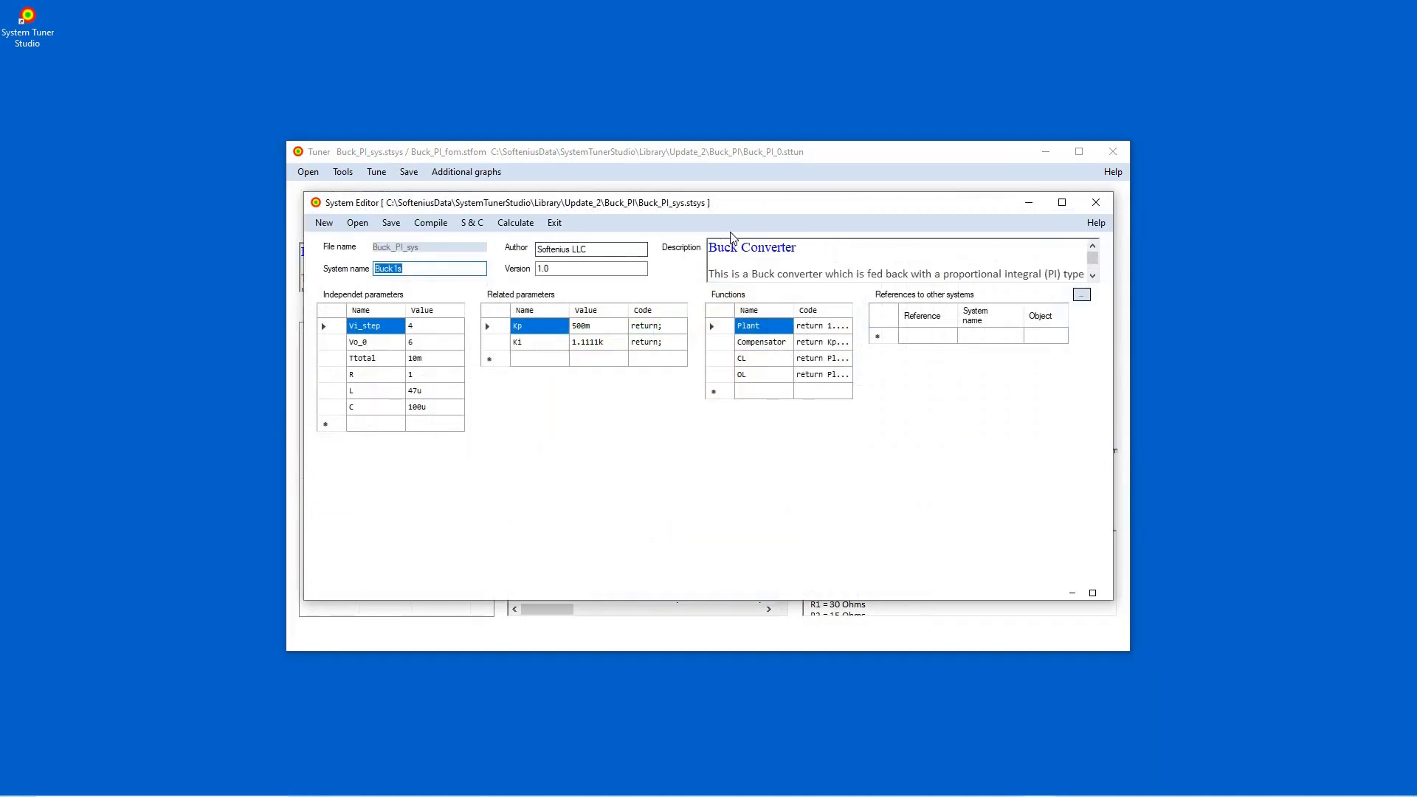
pyautogui.click(1095, 202)
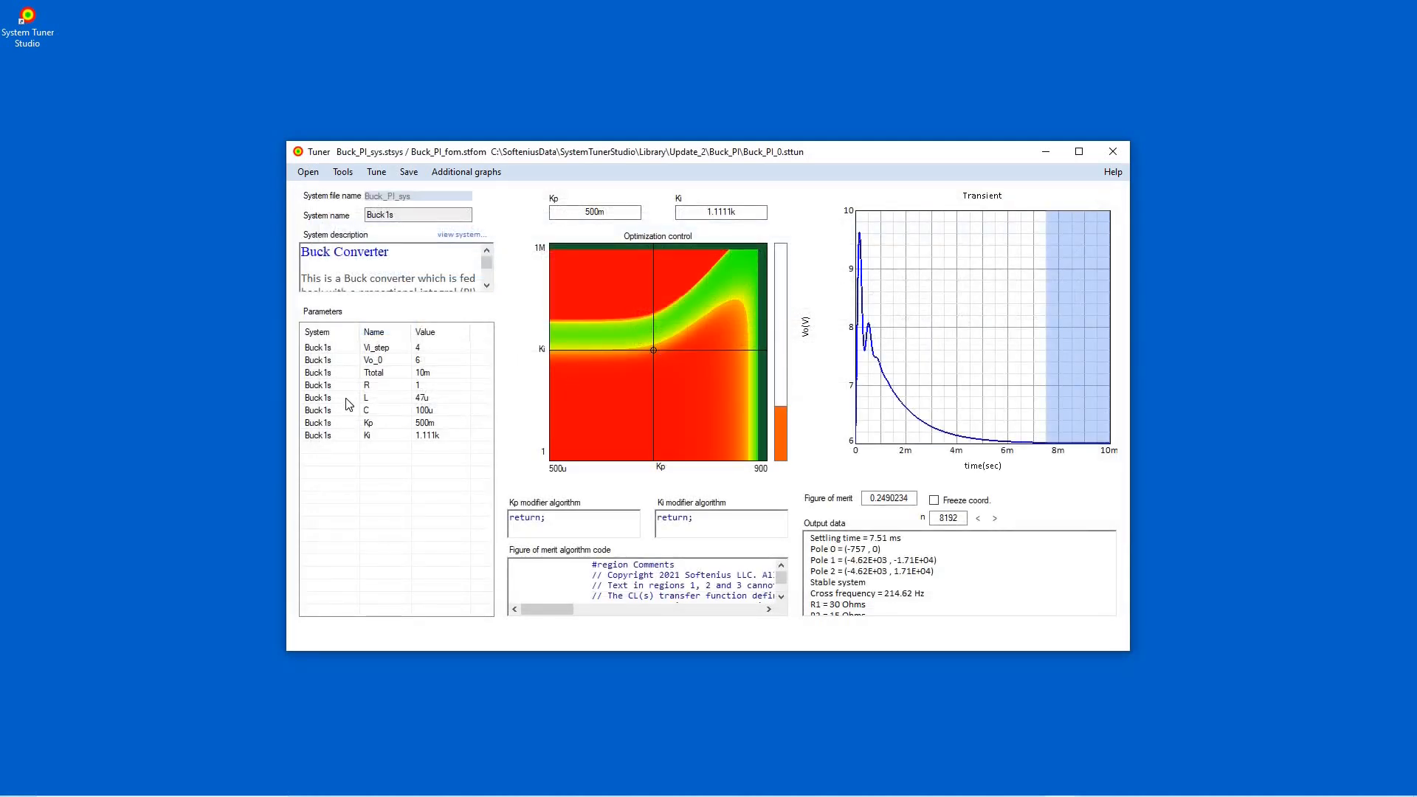
pyautogui.doubleClick(324, 387)
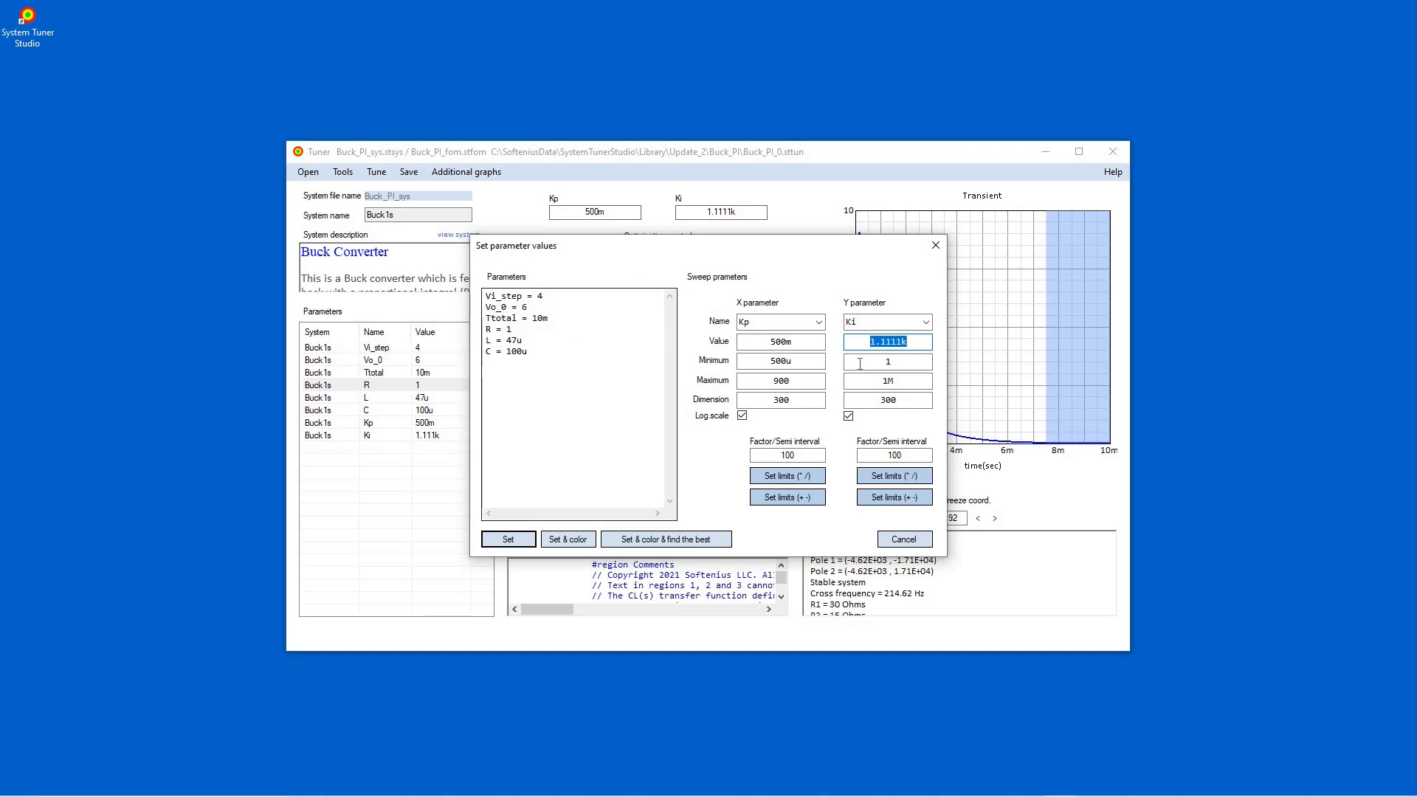
pyautogui.click(934, 247)
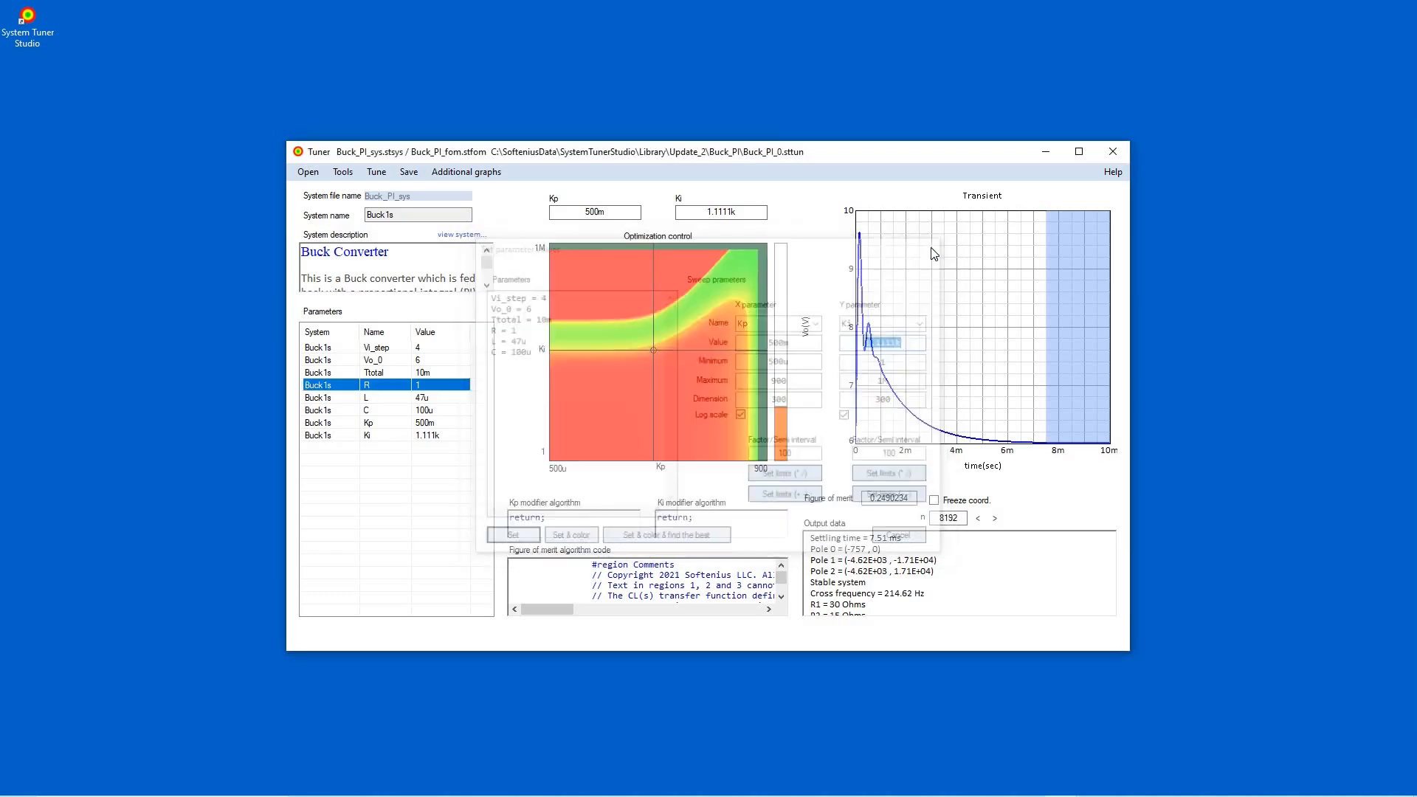
# - Examine the figure of merit algorithm code with its regions expanded and collapsed, and close the code editor
pyautogui.doubleClick(696, 572)
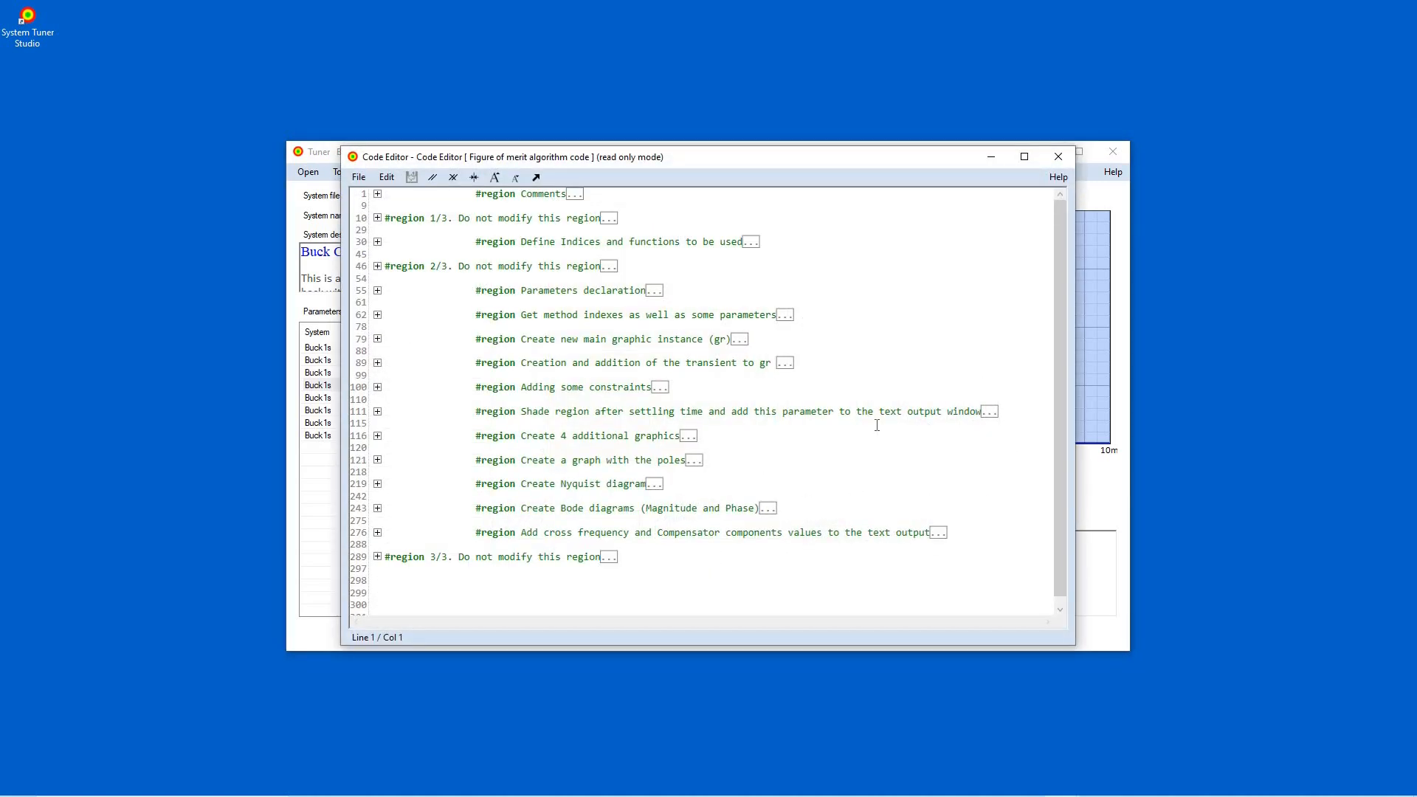
pyautogui.hotkey('ctrl', 'm')
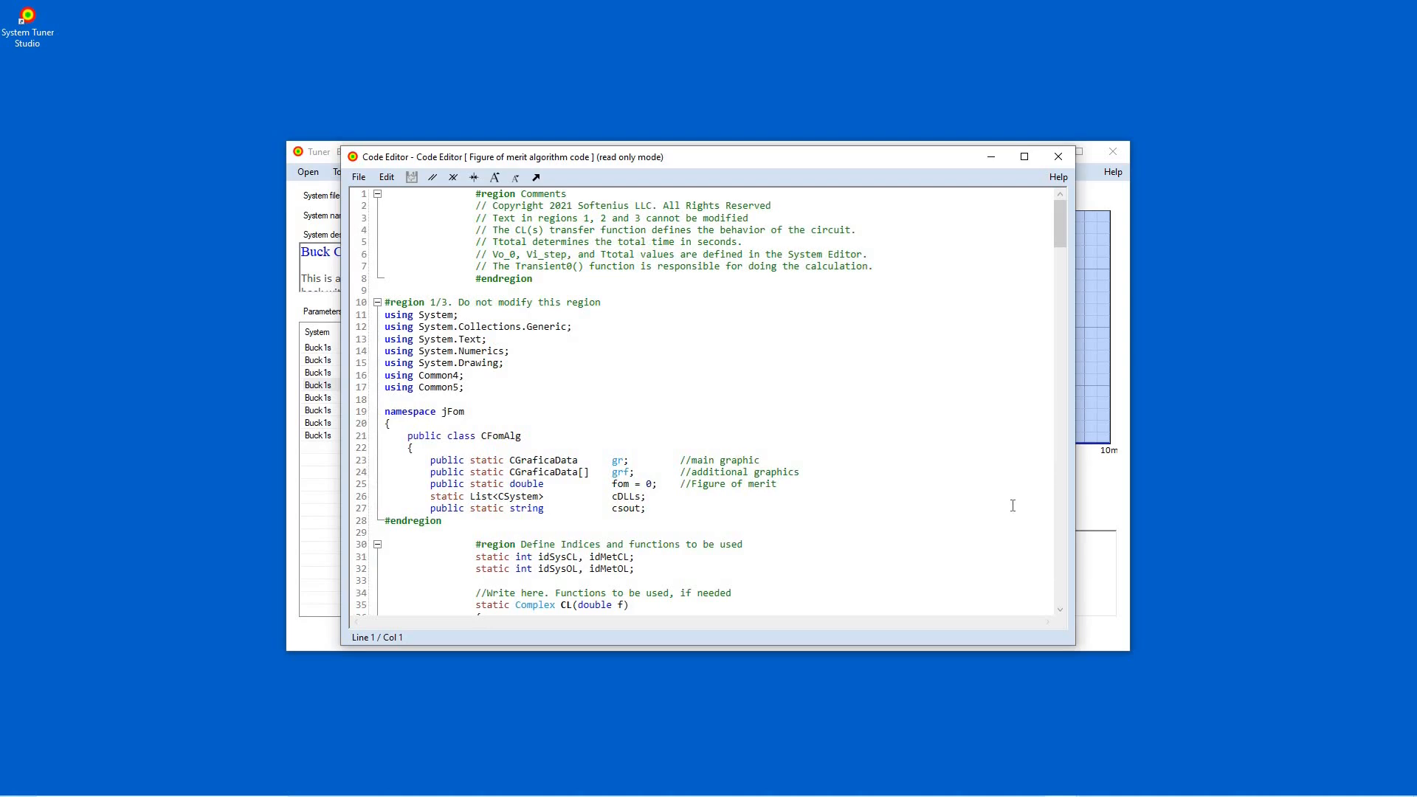
pyautogui.moveTo(1062, 238); pyautogui.dragTo(1055, 193)
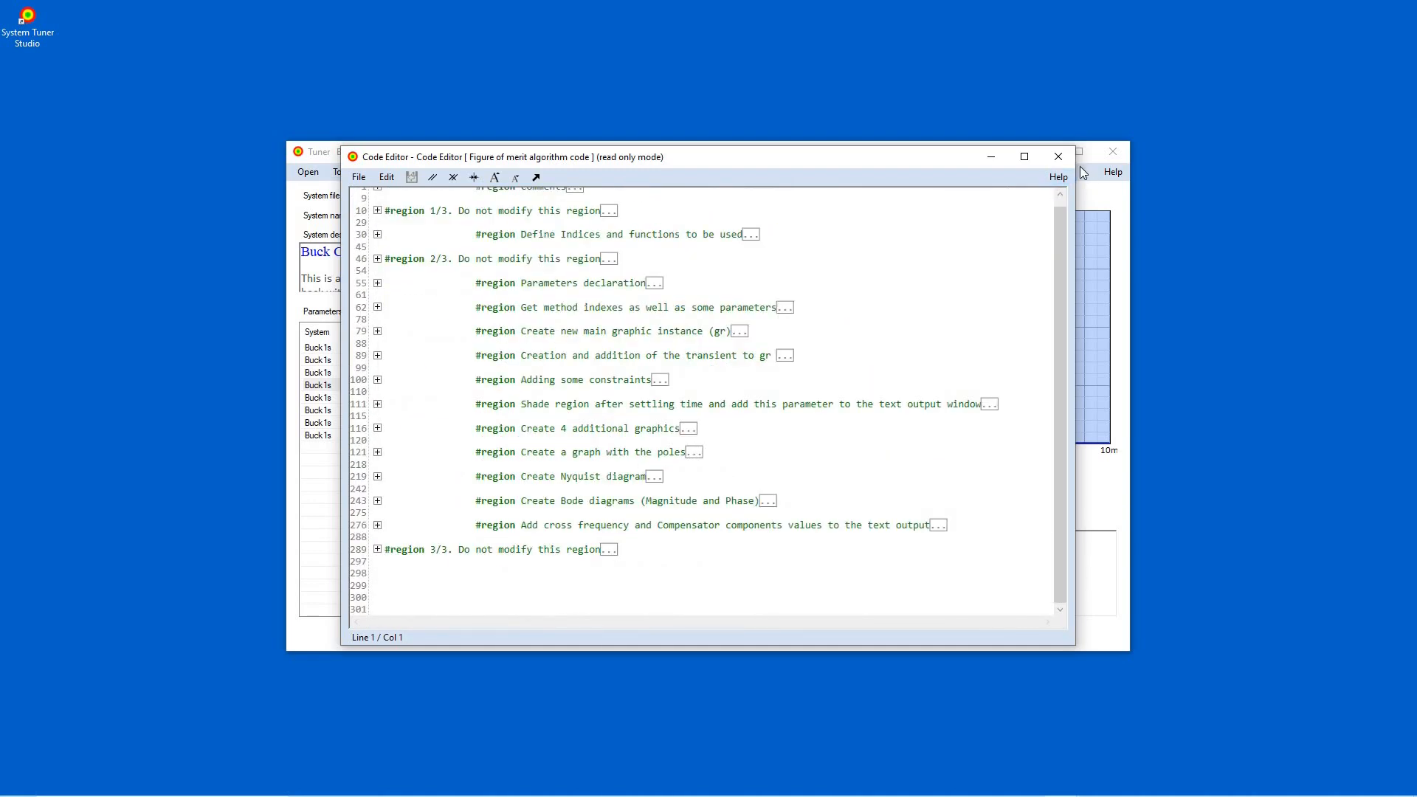
pyautogui.click(1058, 156)
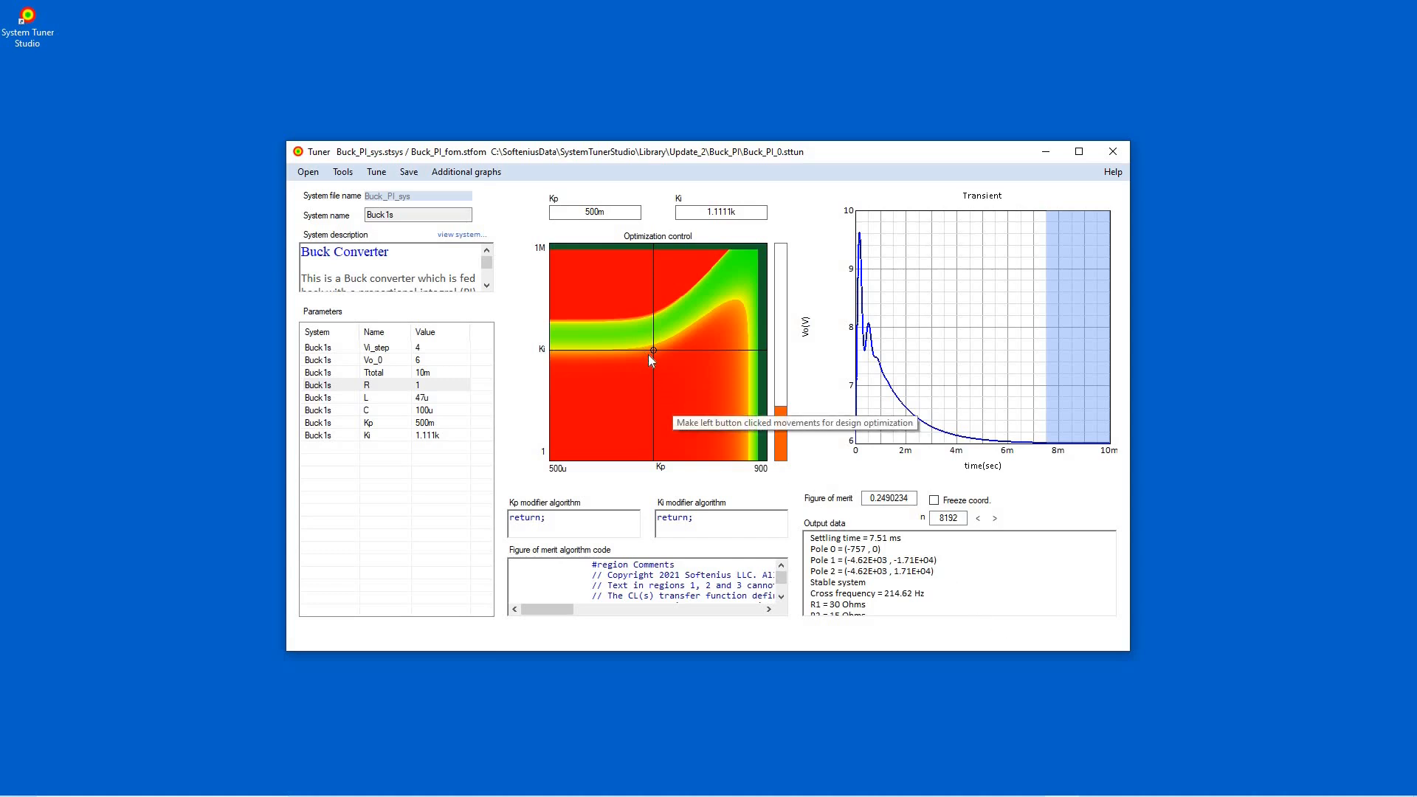
# - Move the operating point on the optimization map through Kp 189.3m, Ki 9.8456k and Kp 339.43m, Ki 5.6234k to Kp 208.65m, Ki 22.809k
pyautogui.moveTo(649, 348); pyautogui.dragTo(640, 317)
pyautogui.click(642, 320)
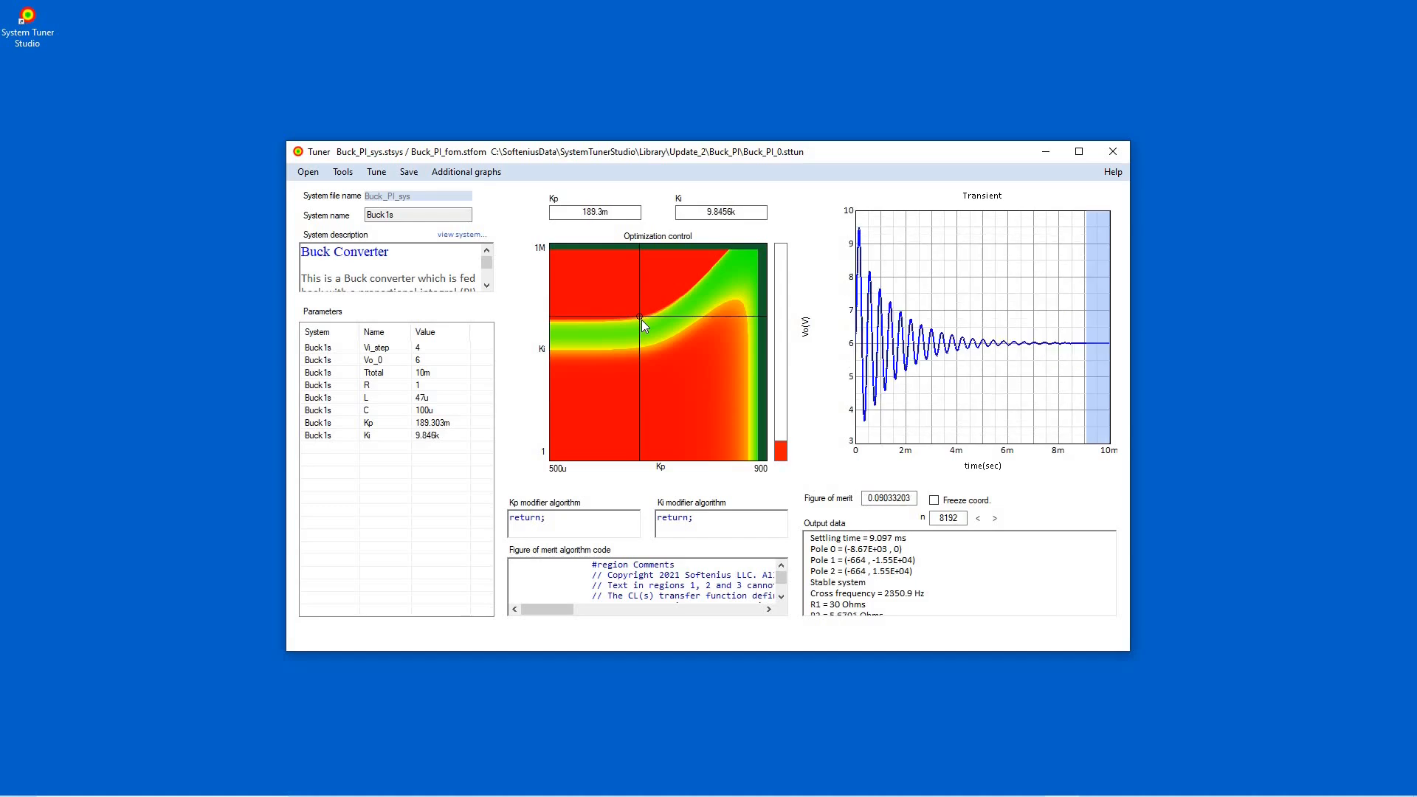
pyautogui.click(647, 324)
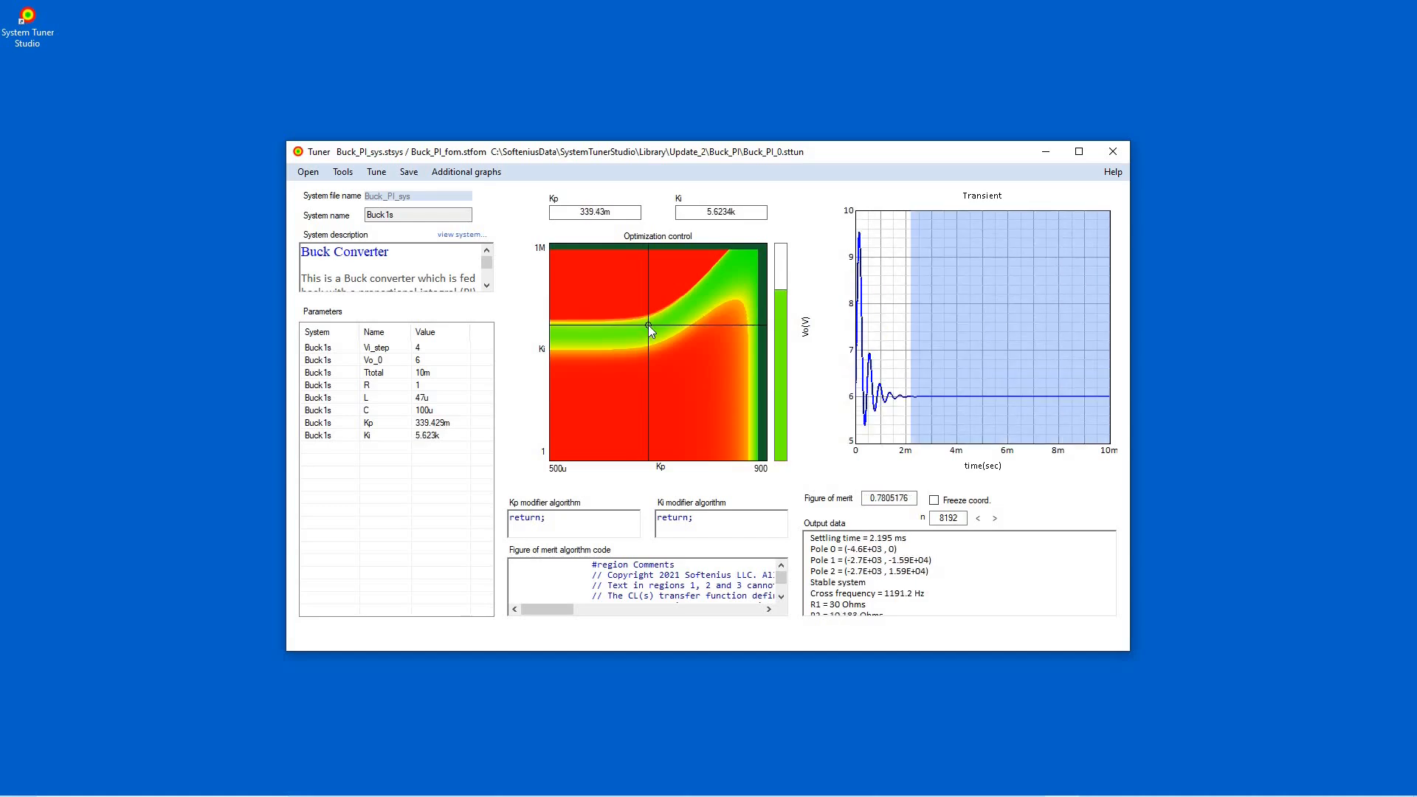
pyautogui.click(640, 304)
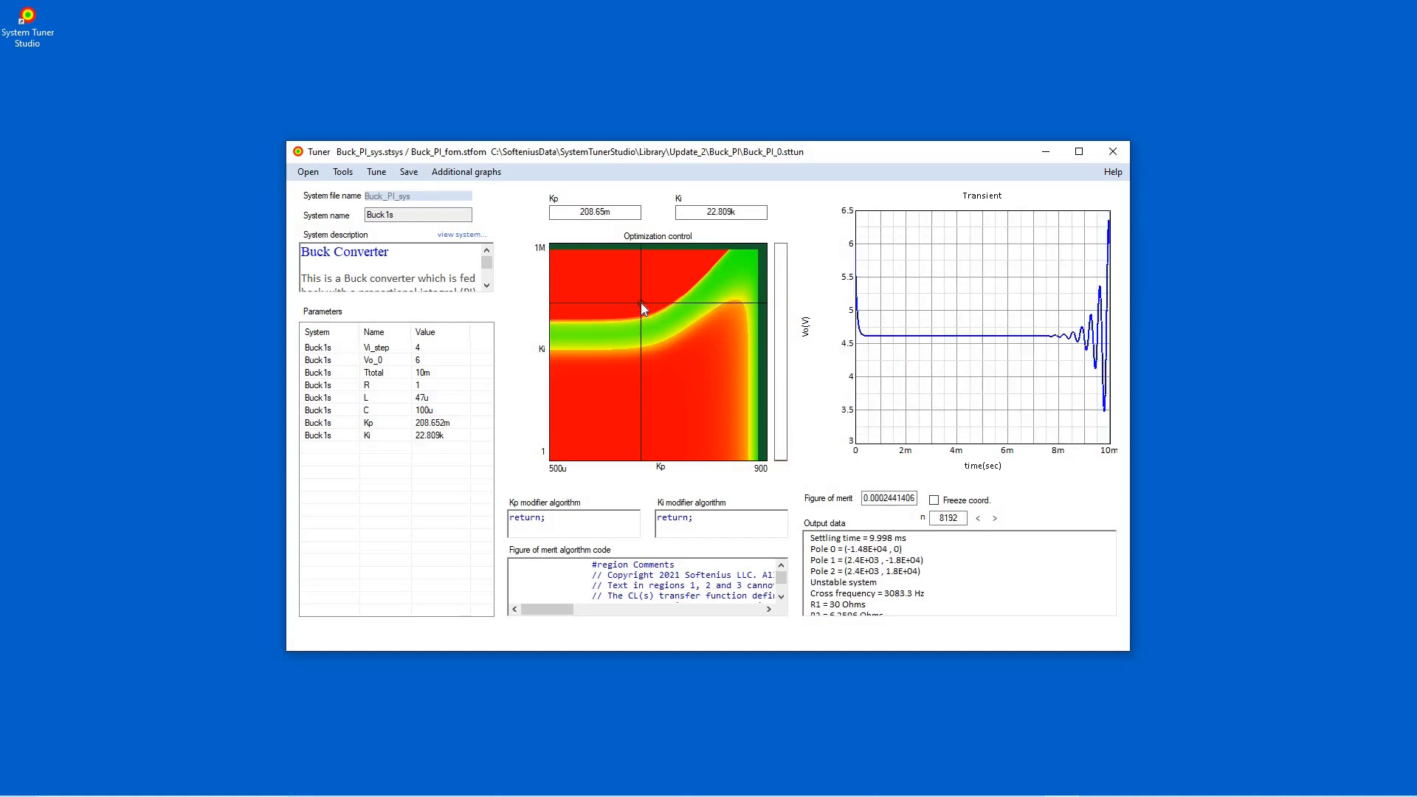
# - Move the operating point along the green band, through Kp 58.995, Ki 101.57k, to Kp 307.95m, Ki 3.6946k
pyautogui.click(651, 327)
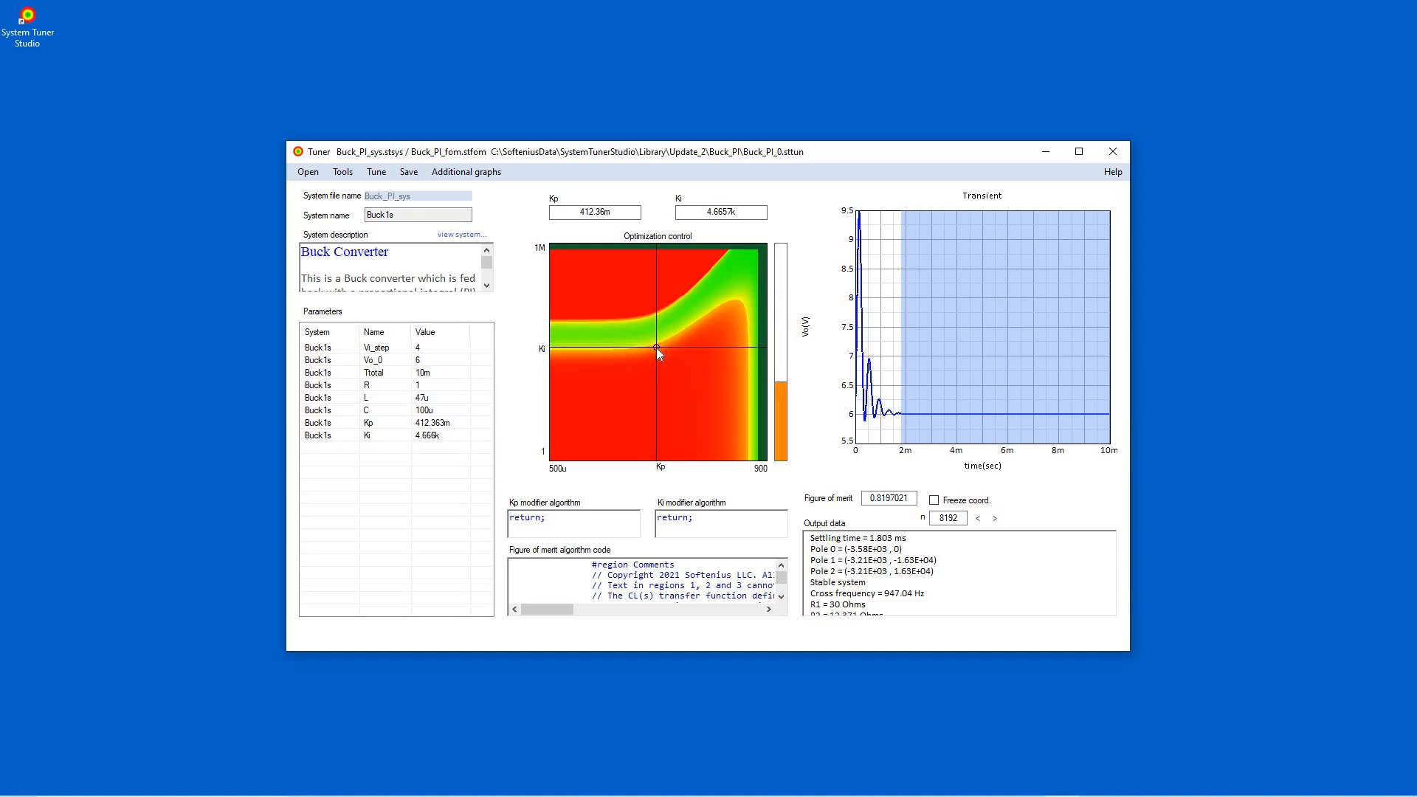
pyautogui.click(657, 348)
pyautogui.click(655, 335)
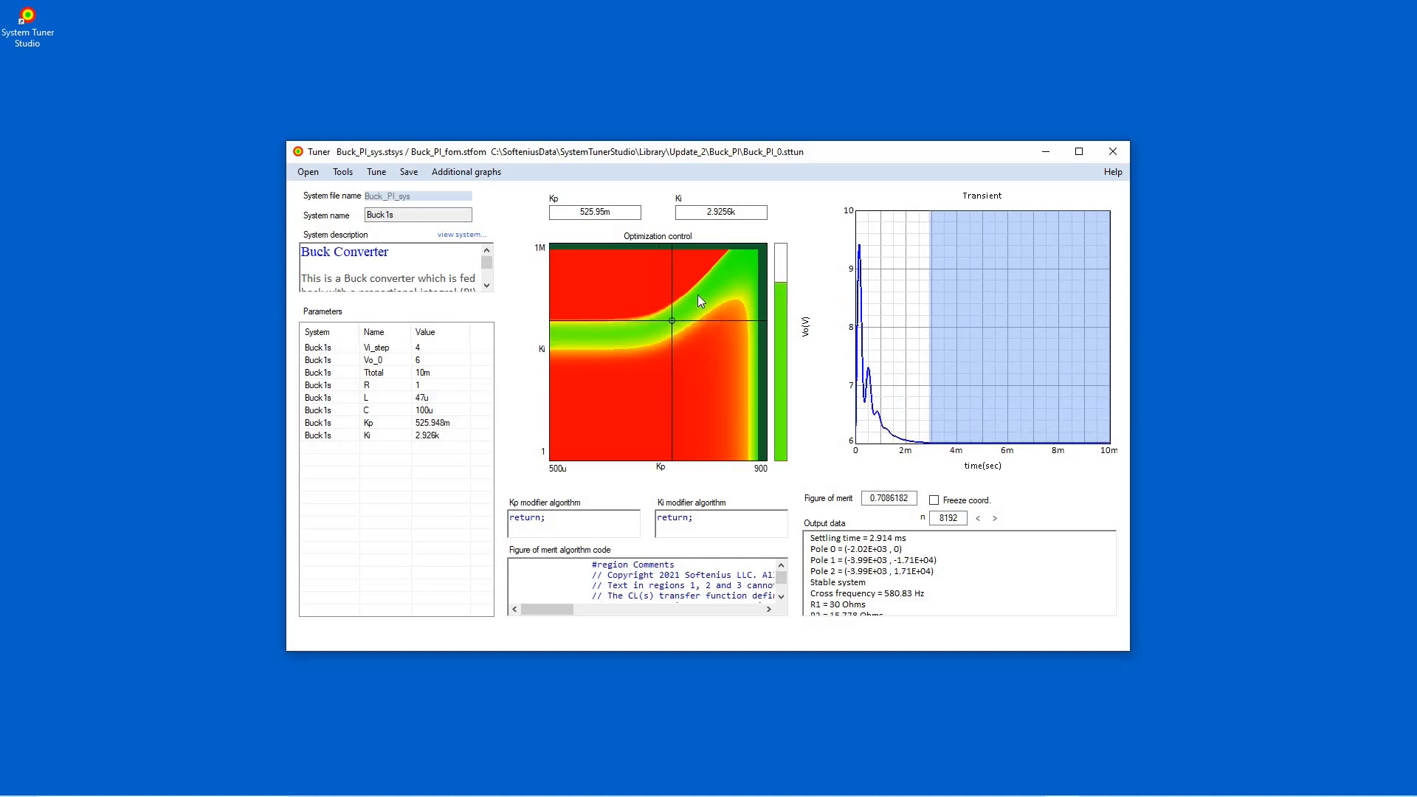
pyautogui.click(726, 279)
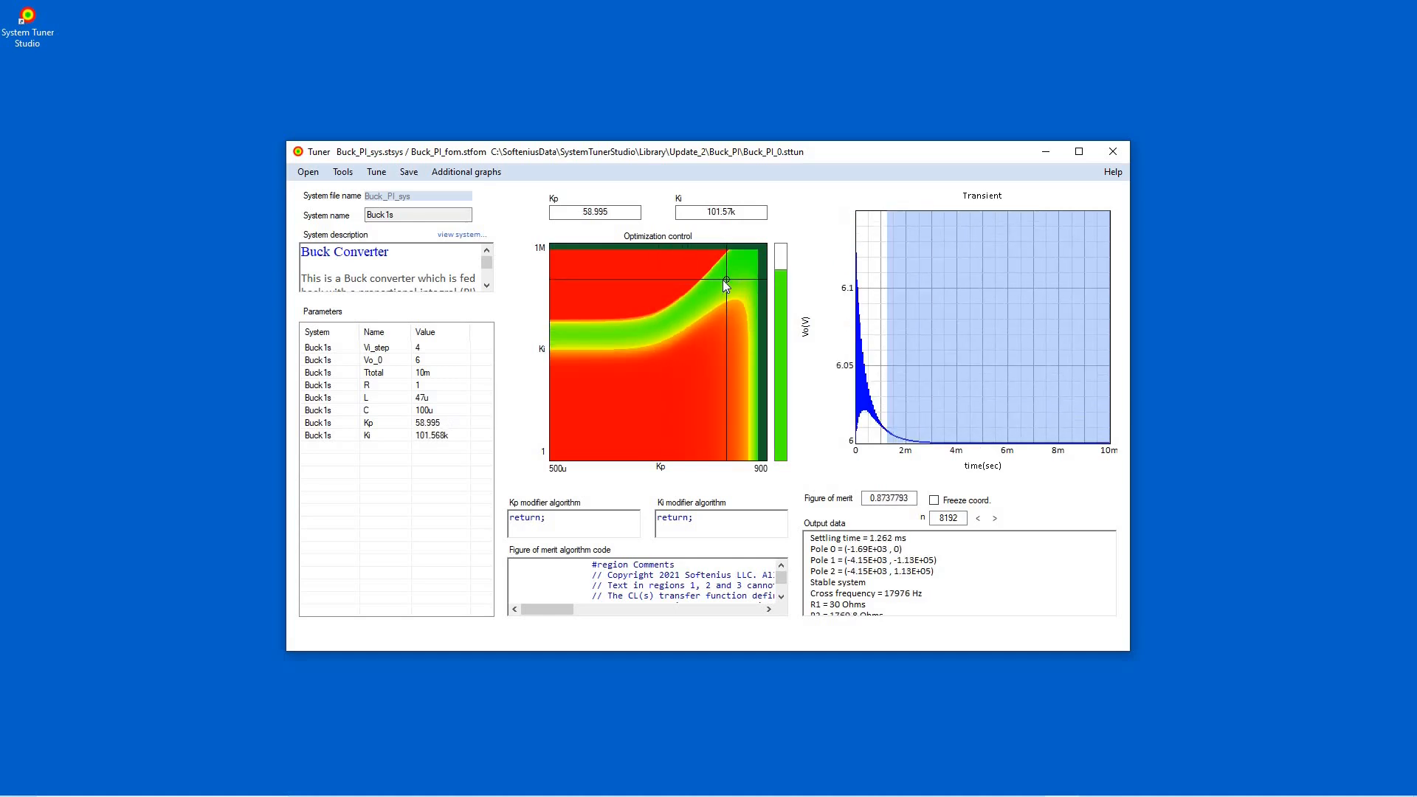
pyautogui.moveTo(701, 301); pyautogui.dragTo(678, 317)
pyautogui.click(646, 331)
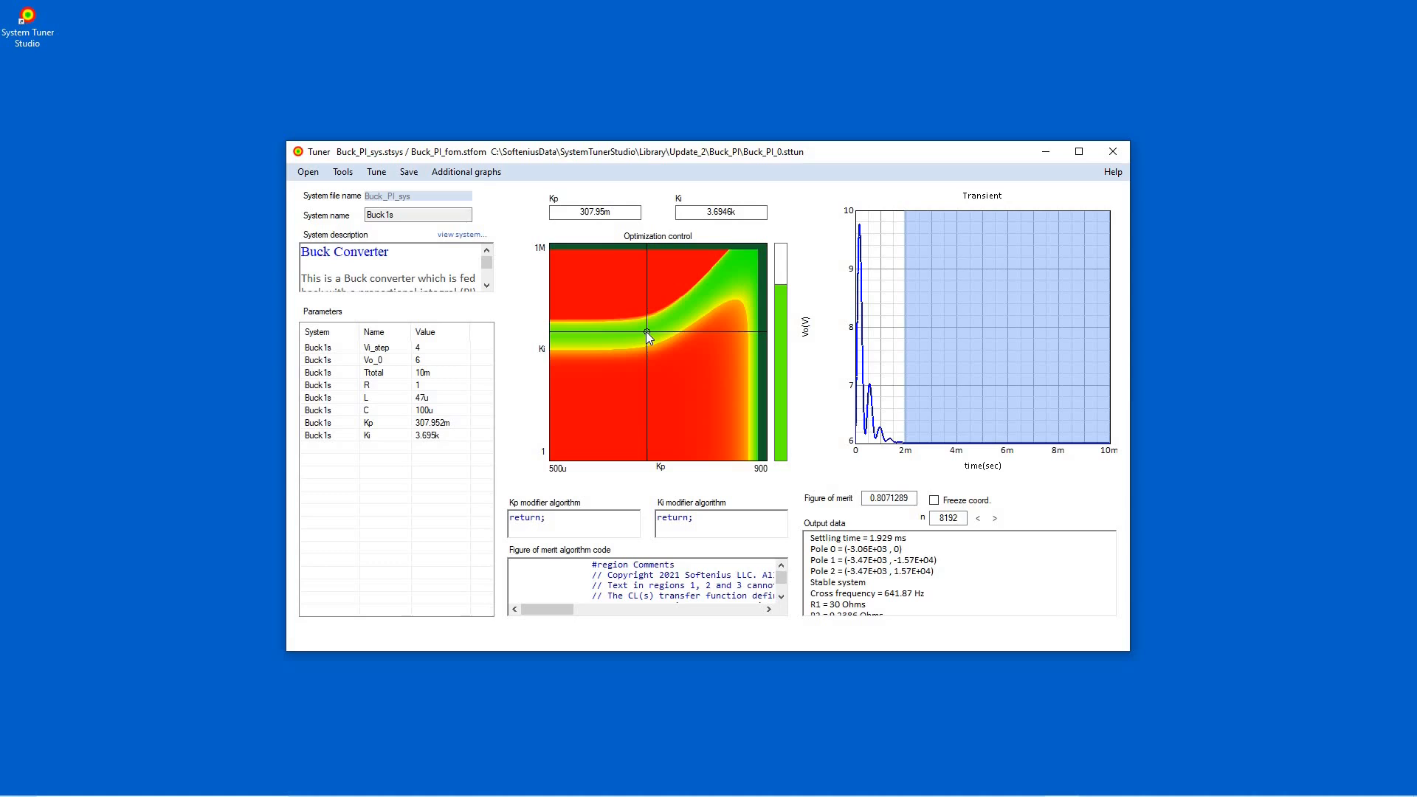
# - Run and stop the automatic tuning, and move the operating point to about Kp 1.0913, Ki 1.2053k
pyautogui.click(376, 173)
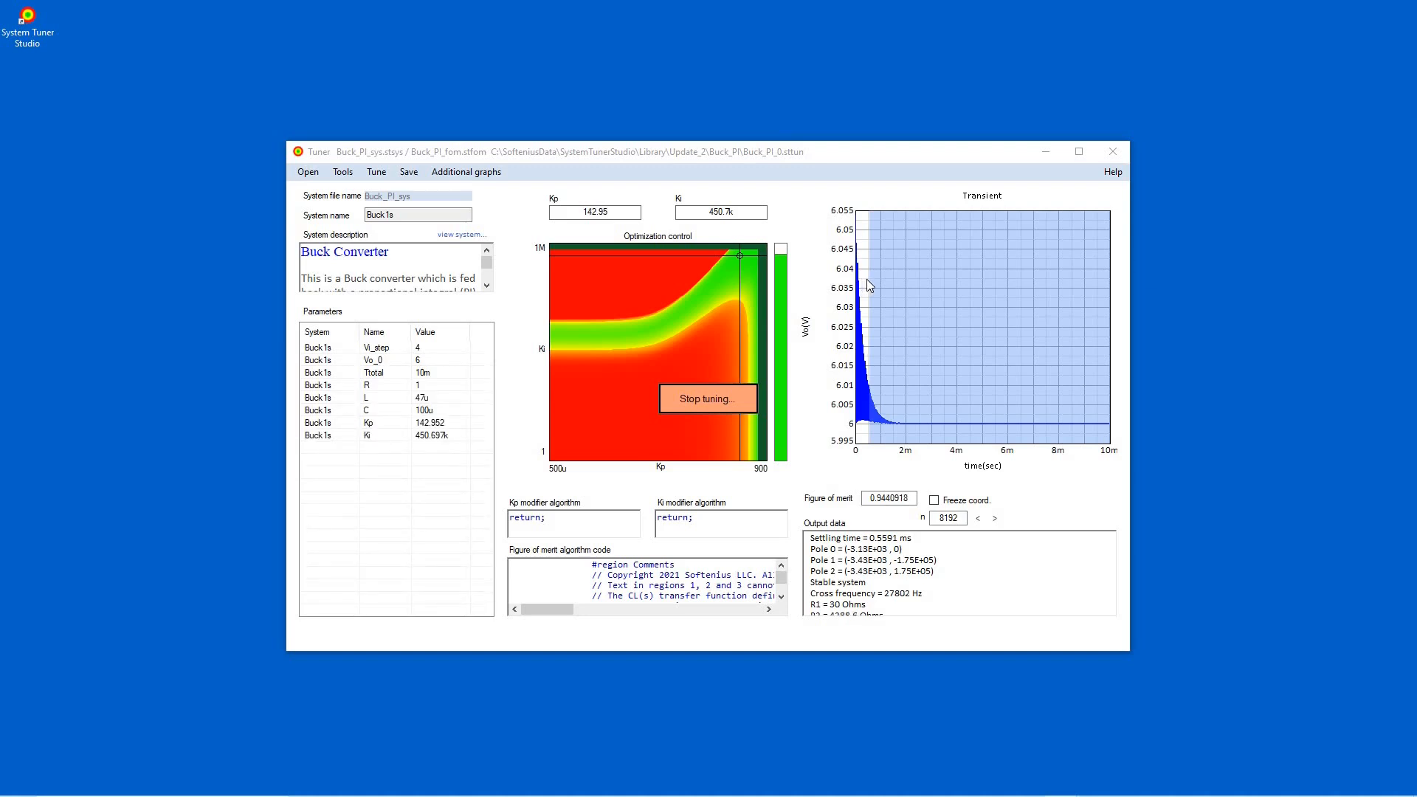
pyautogui.click(723, 396)
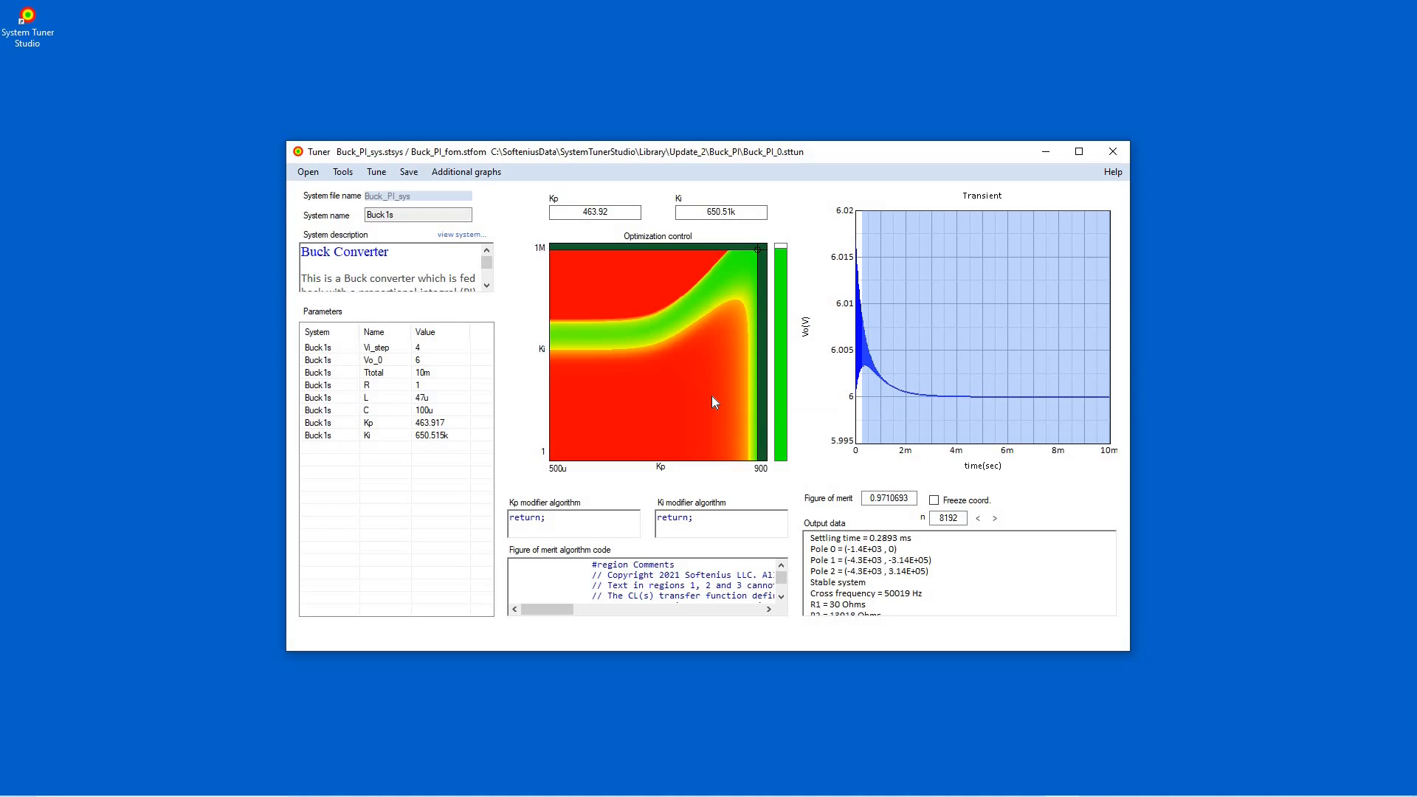
pyautogui.click(666, 350)
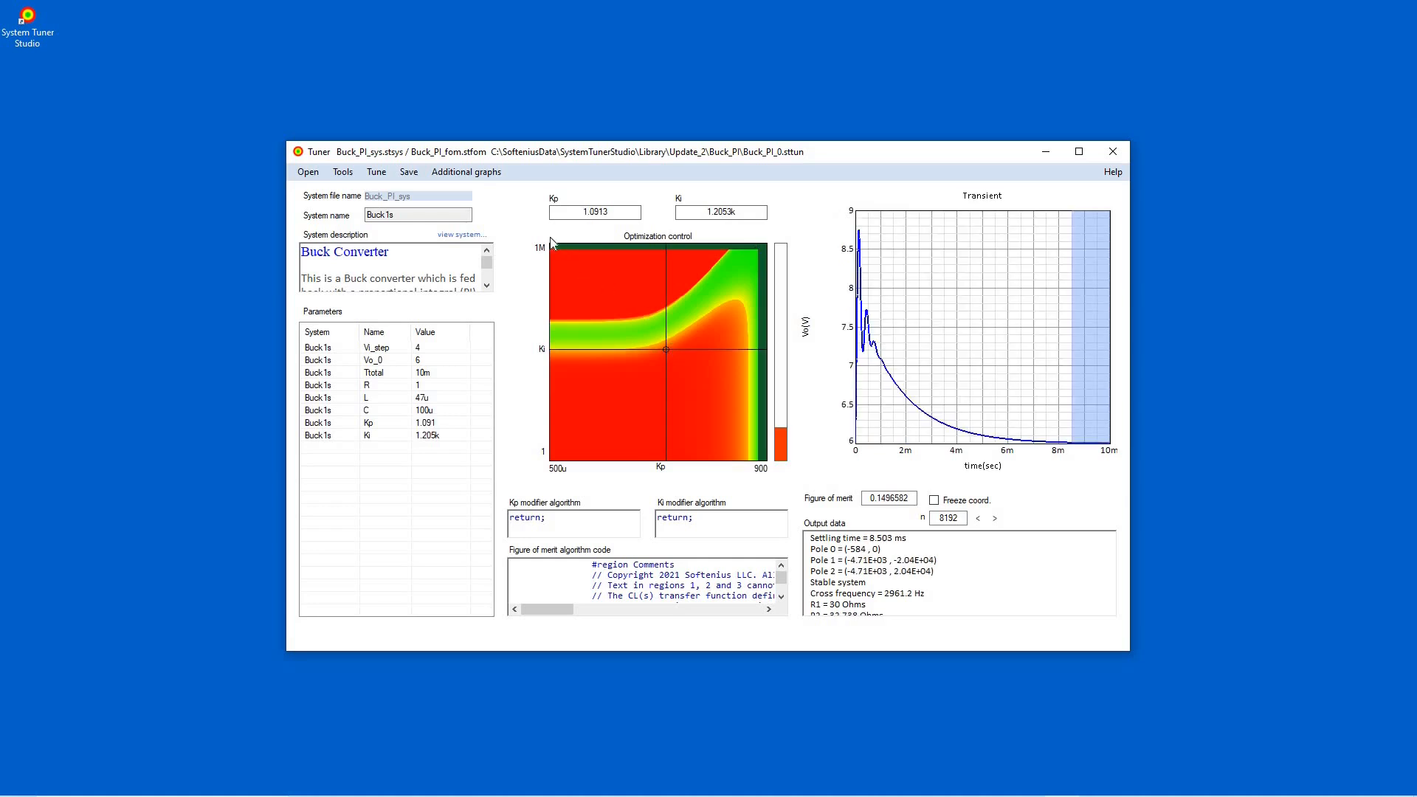
# - Show the additional Poles graph and place its window beside the optimization map
pyautogui.click(488, 177)
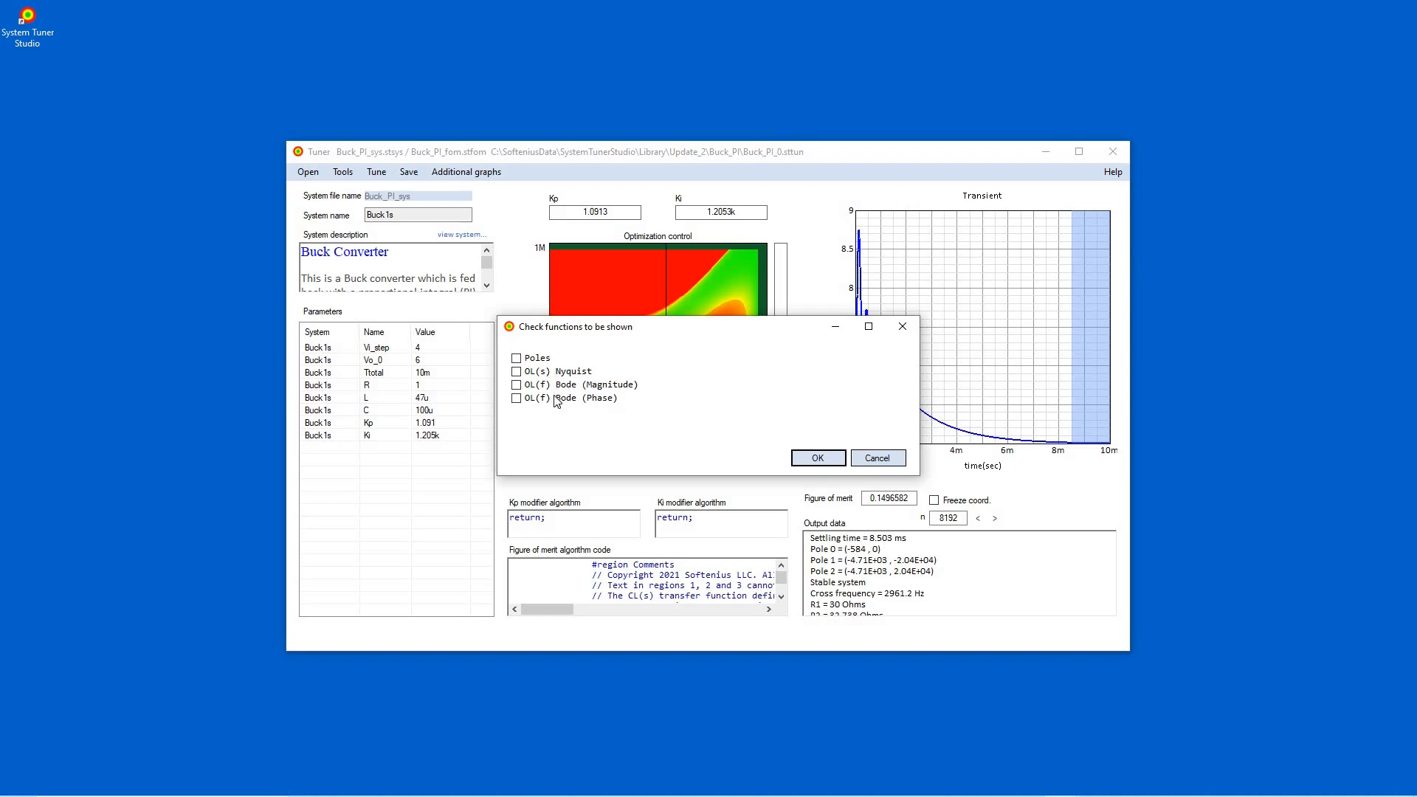
pyautogui.click(516, 359)
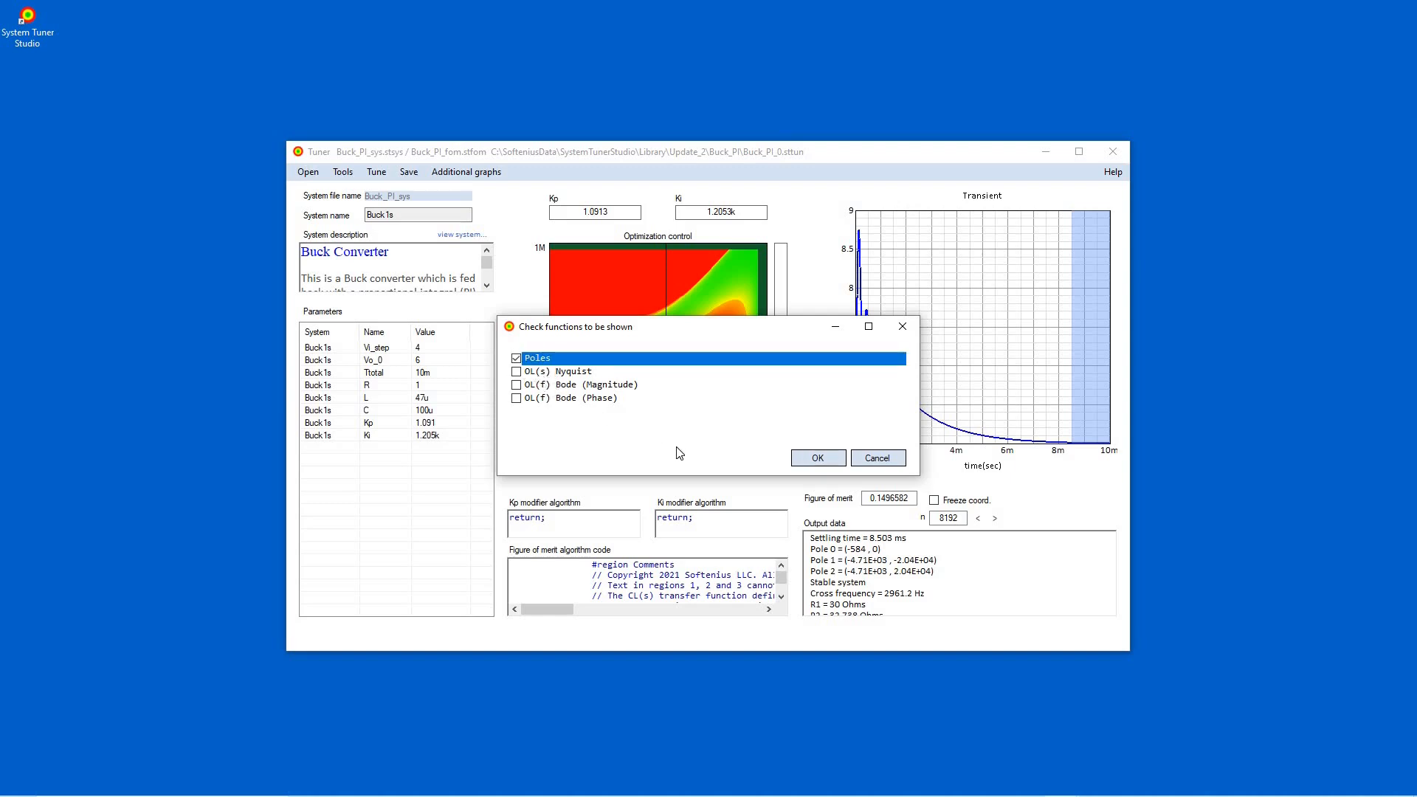
pyautogui.click(797, 461)
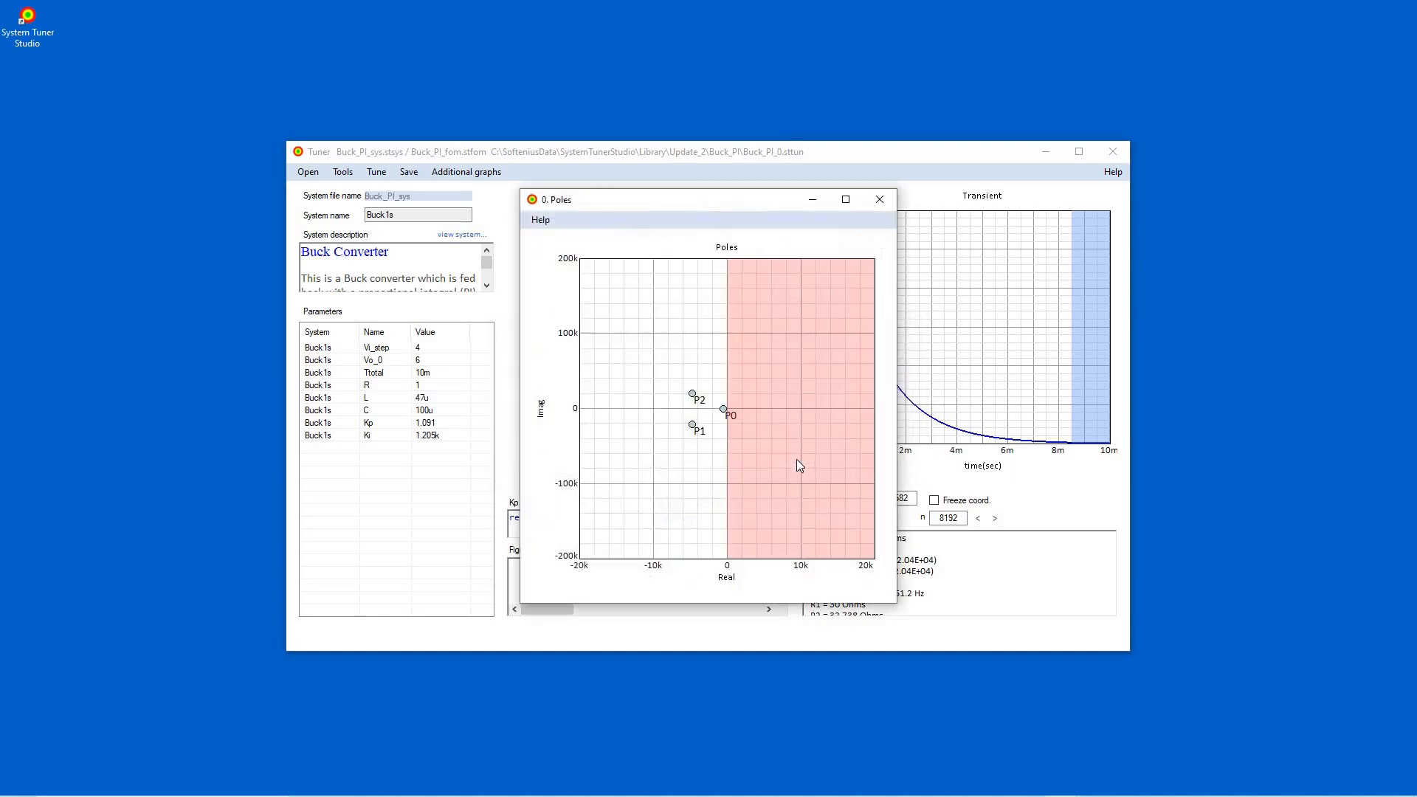
pyautogui.moveTo(738, 211); pyautogui.dragTo(373, 257)
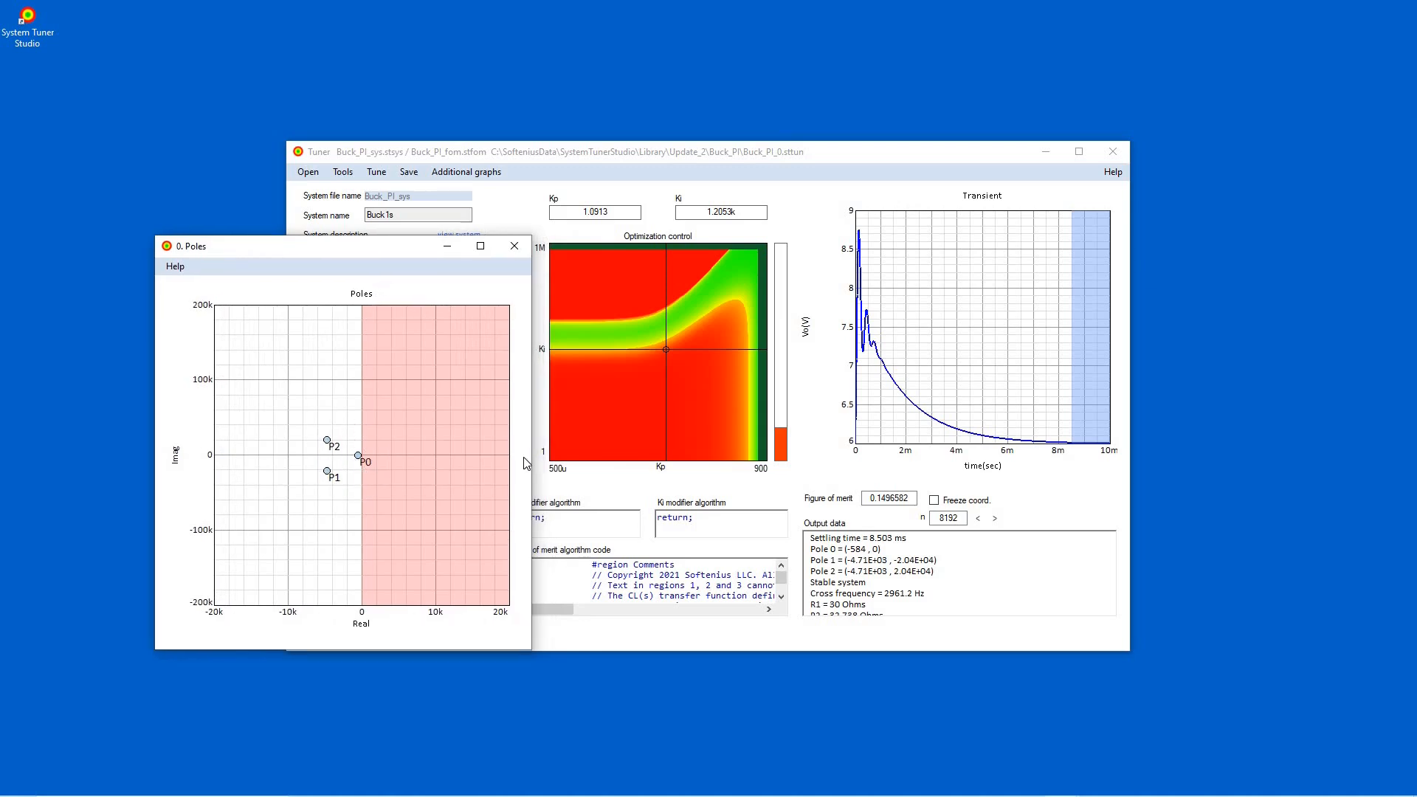
# - Move the operating point on the optimization map to about Kp 208.65m, Ki 5.8921k
pyautogui.click(878, 404)
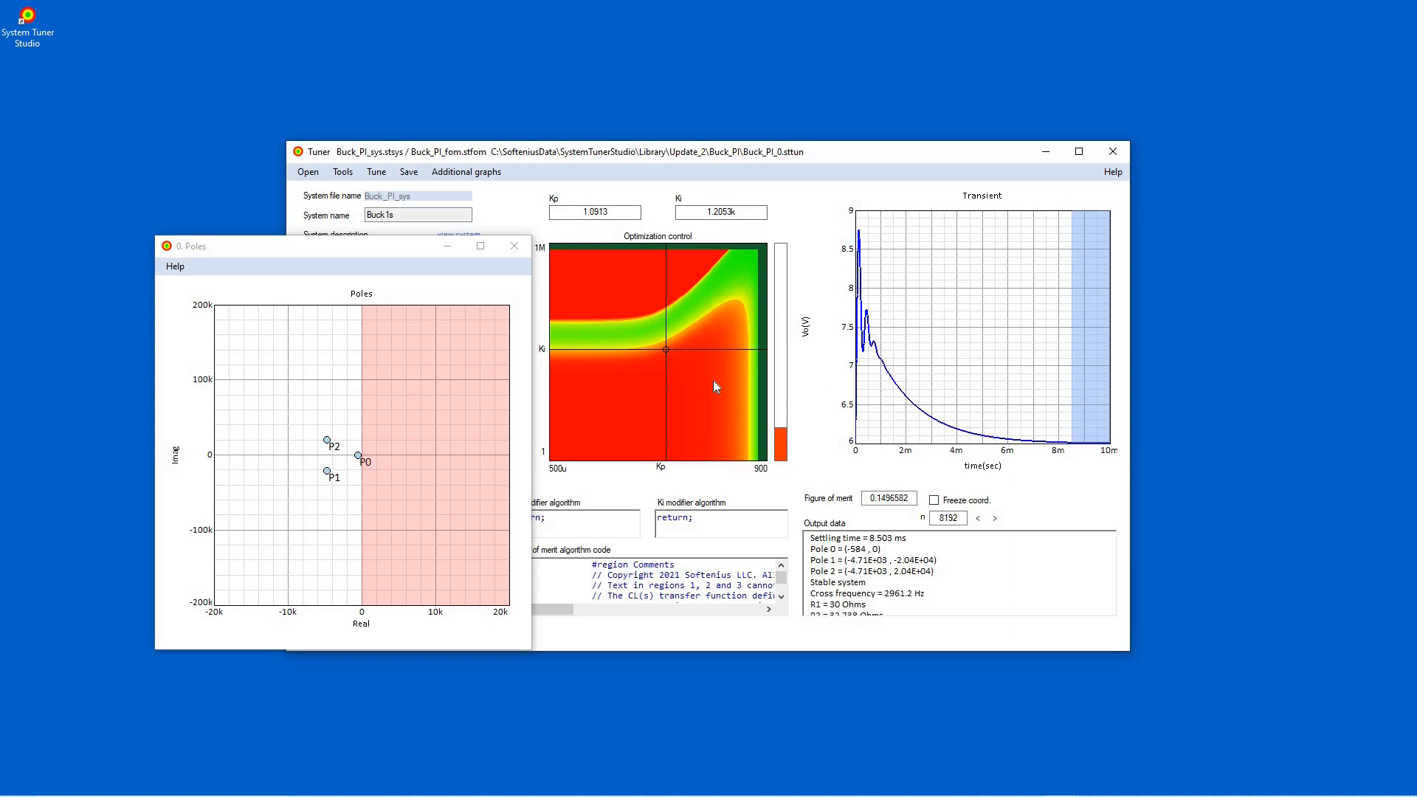
pyautogui.click(662, 349)
pyautogui.moveTo(660, 349); pyautogui.dragTo(640, 324)
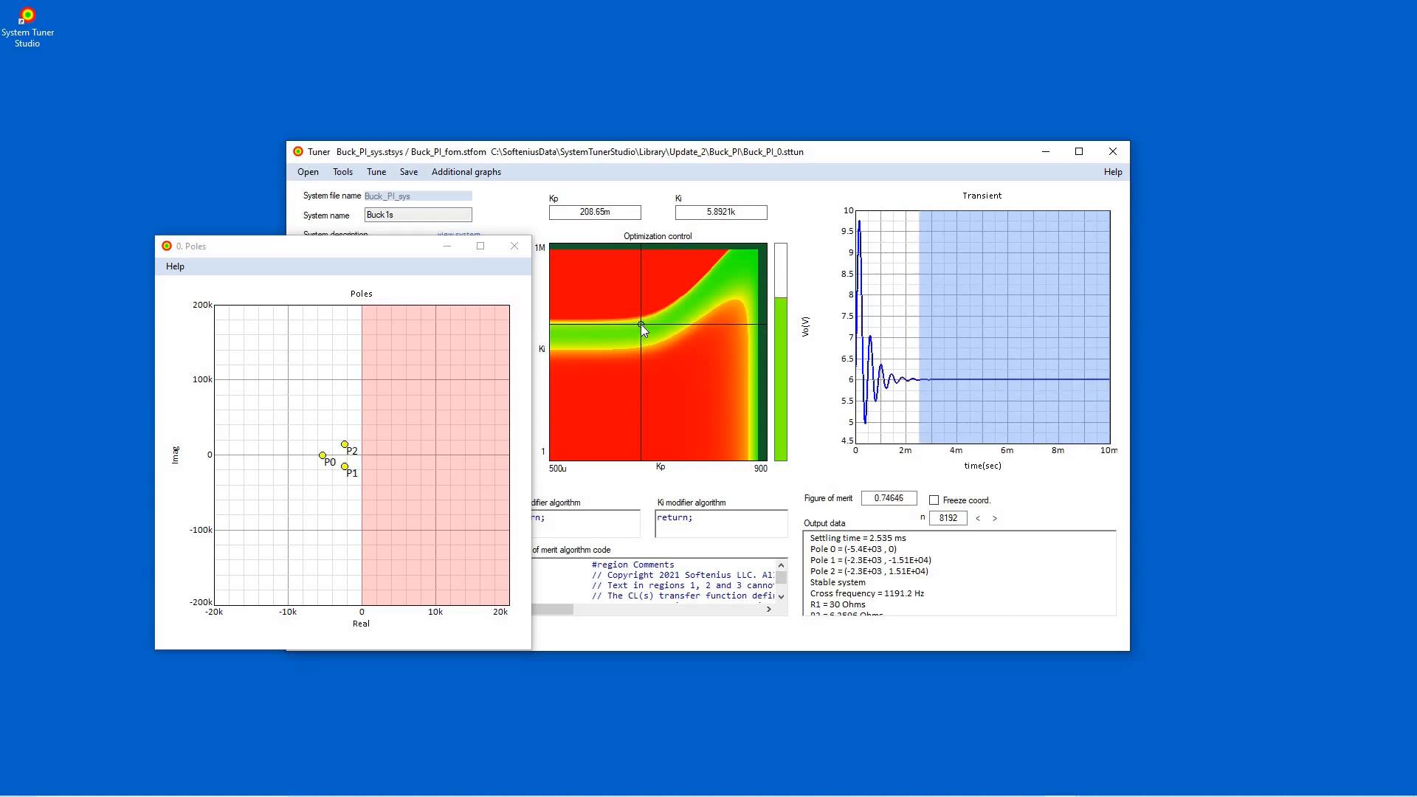
pyautogui.click(434, 456)
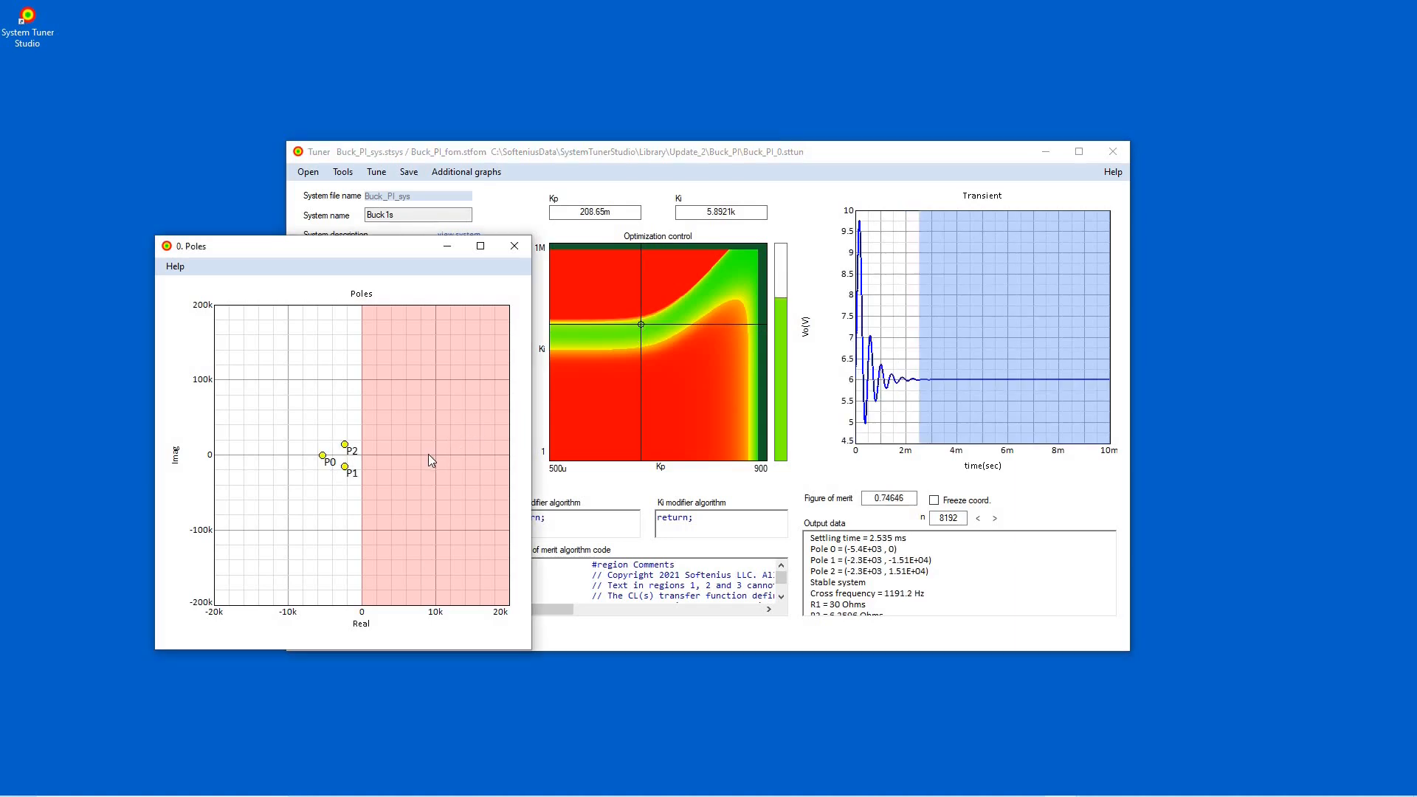
pyautogui.click(754, 444)
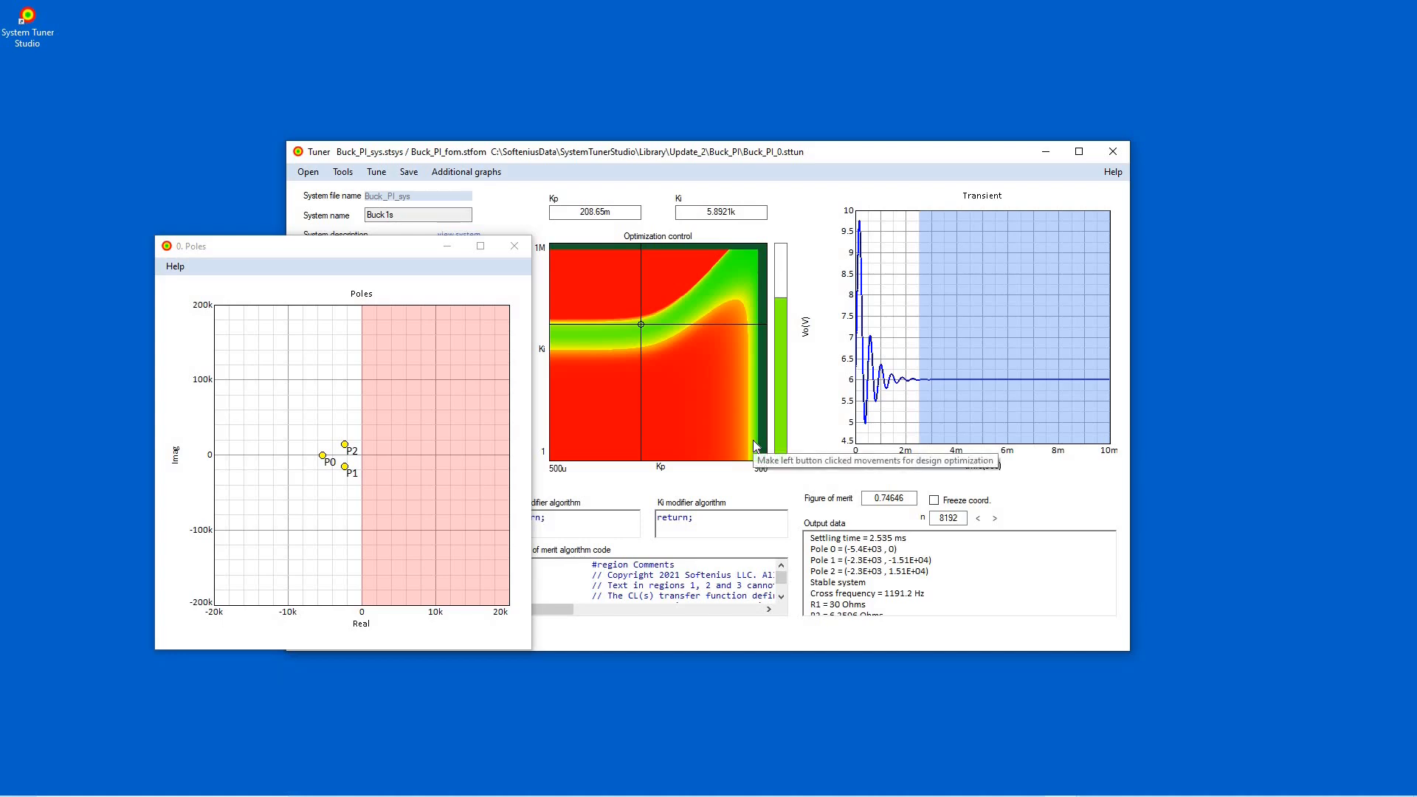
pyautogui.click(355, 471)
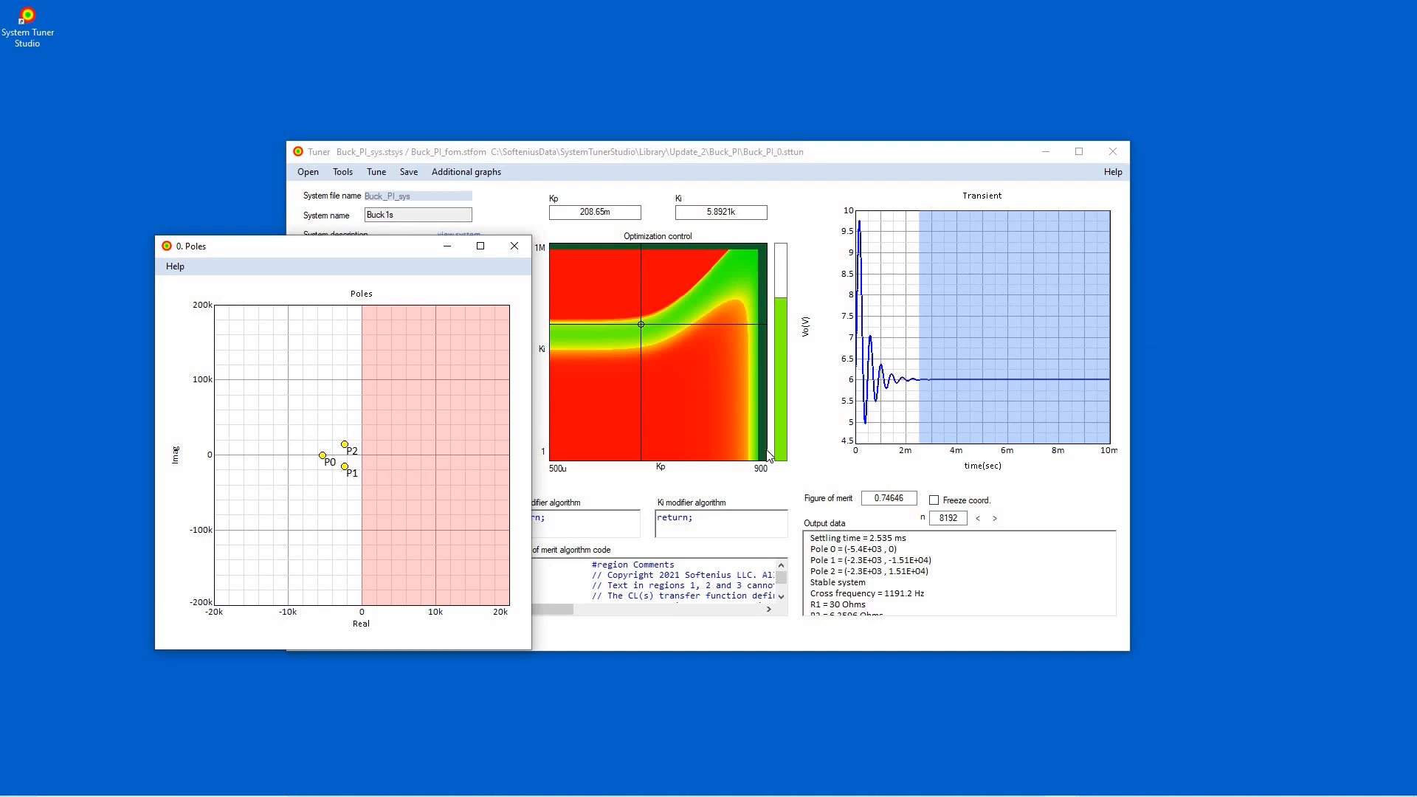
pyautogui.click(867, 420)
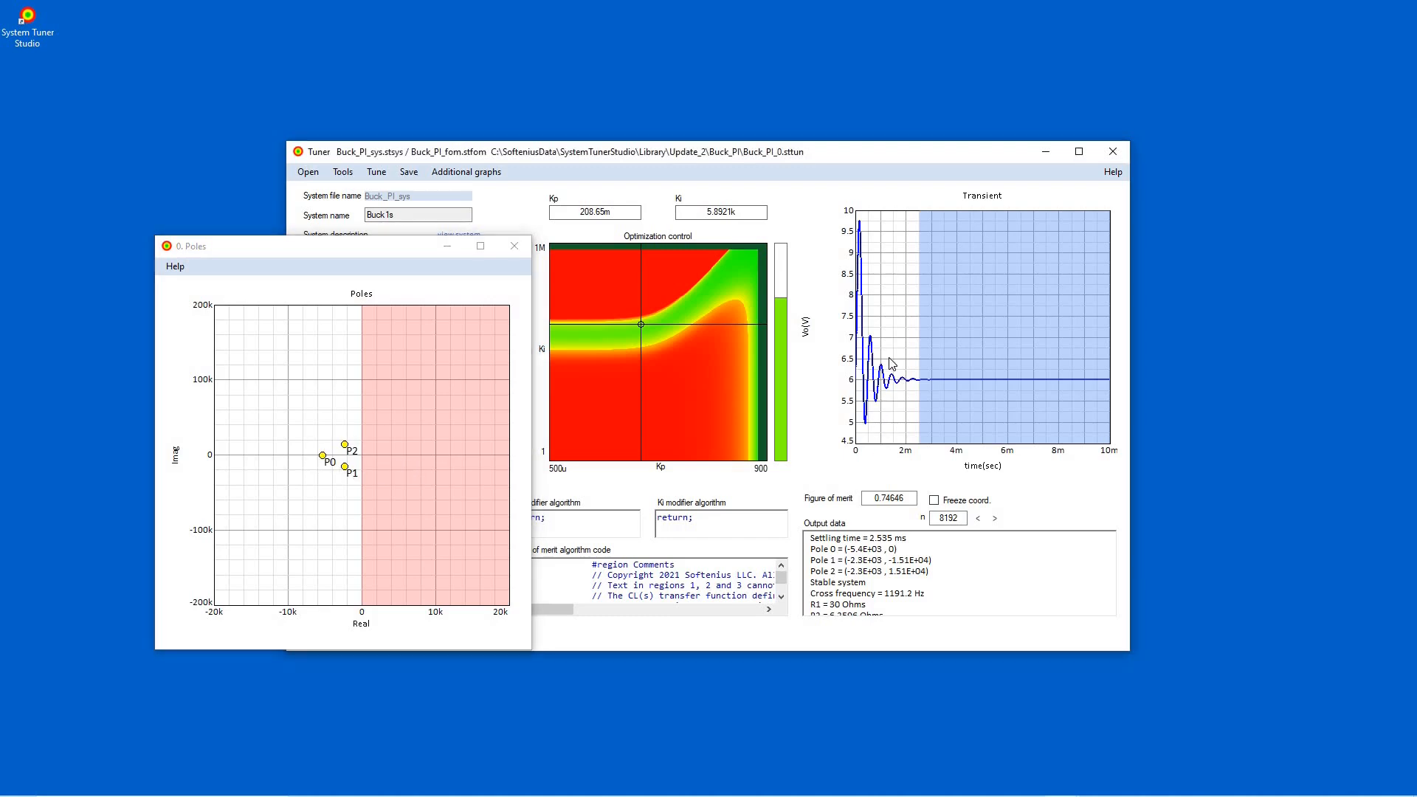
# - Move the operating point into the upper red area at about Kp 122.17m, Ki 15.702k, passing Kp 155.82m, Ki 9.3966k
pyautogui.click(637, 321)
pyautogui.click(636, 317)
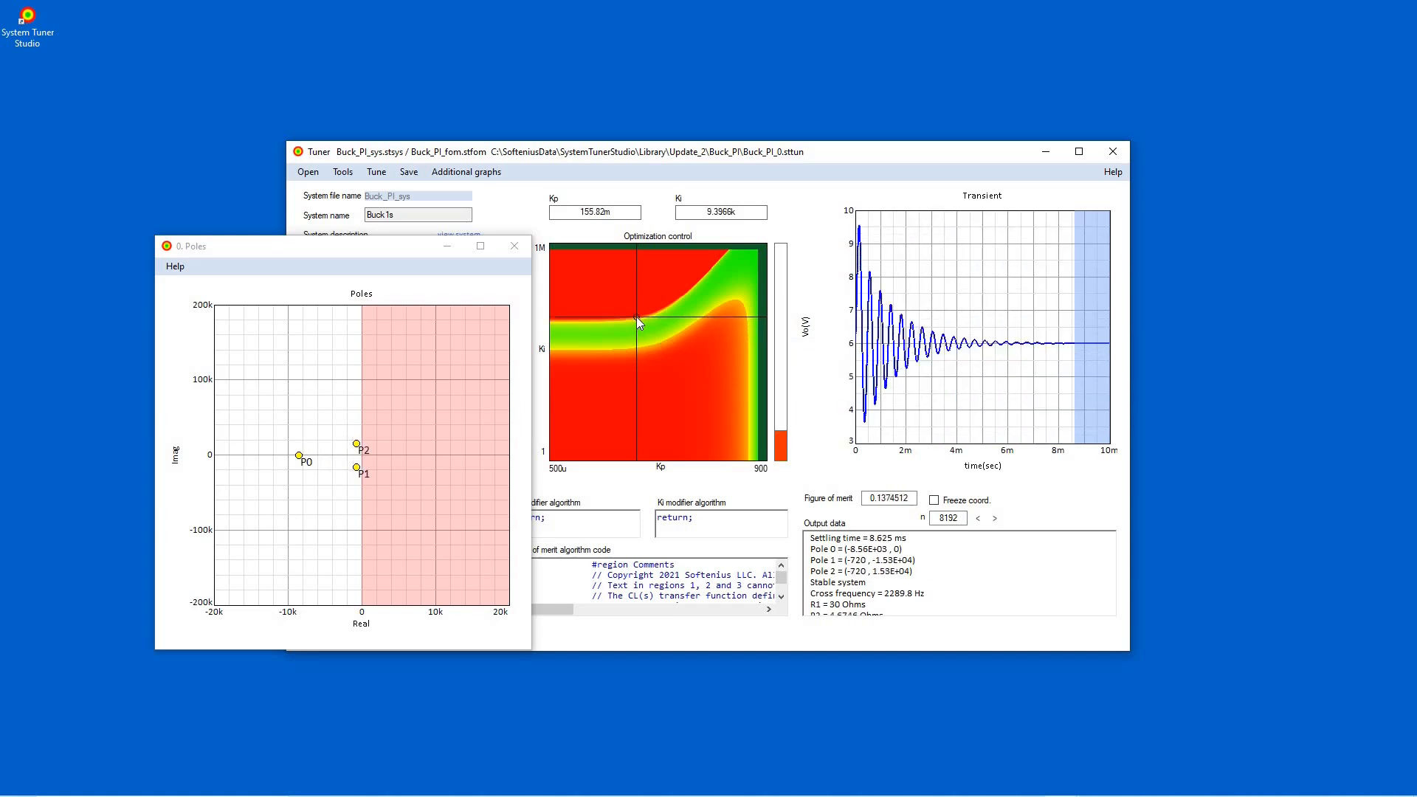
pyautogui.click(631, 308)
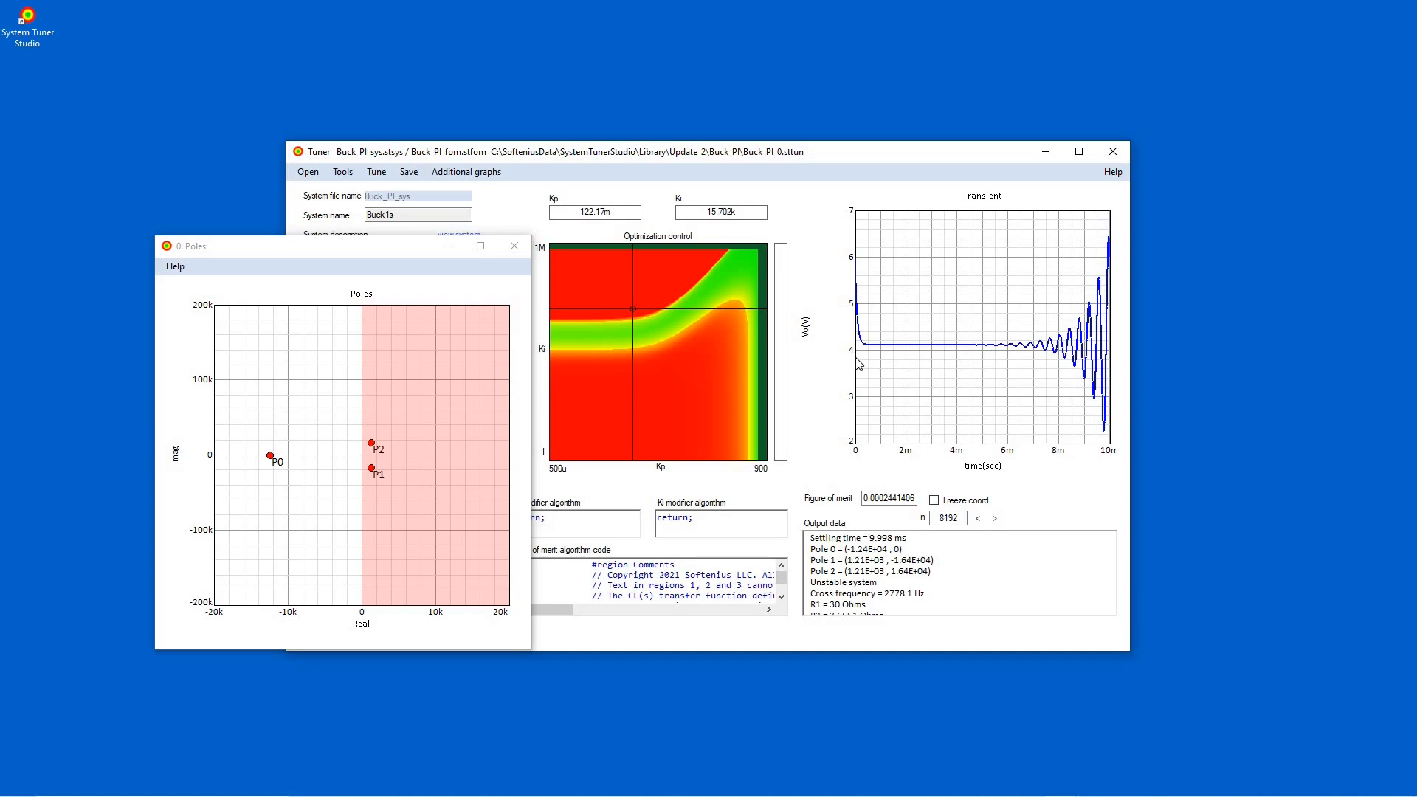
# - Move the Poles window clear of the system description and show the Nyquist, Bode magnitude and Bode phase graphs as well
pyautogui.moveTo(384, 246); pyautogui.dragTo(356, 291)
pyautogui.moveTo(259, 302); pyautogui.dragTo(202, 317)
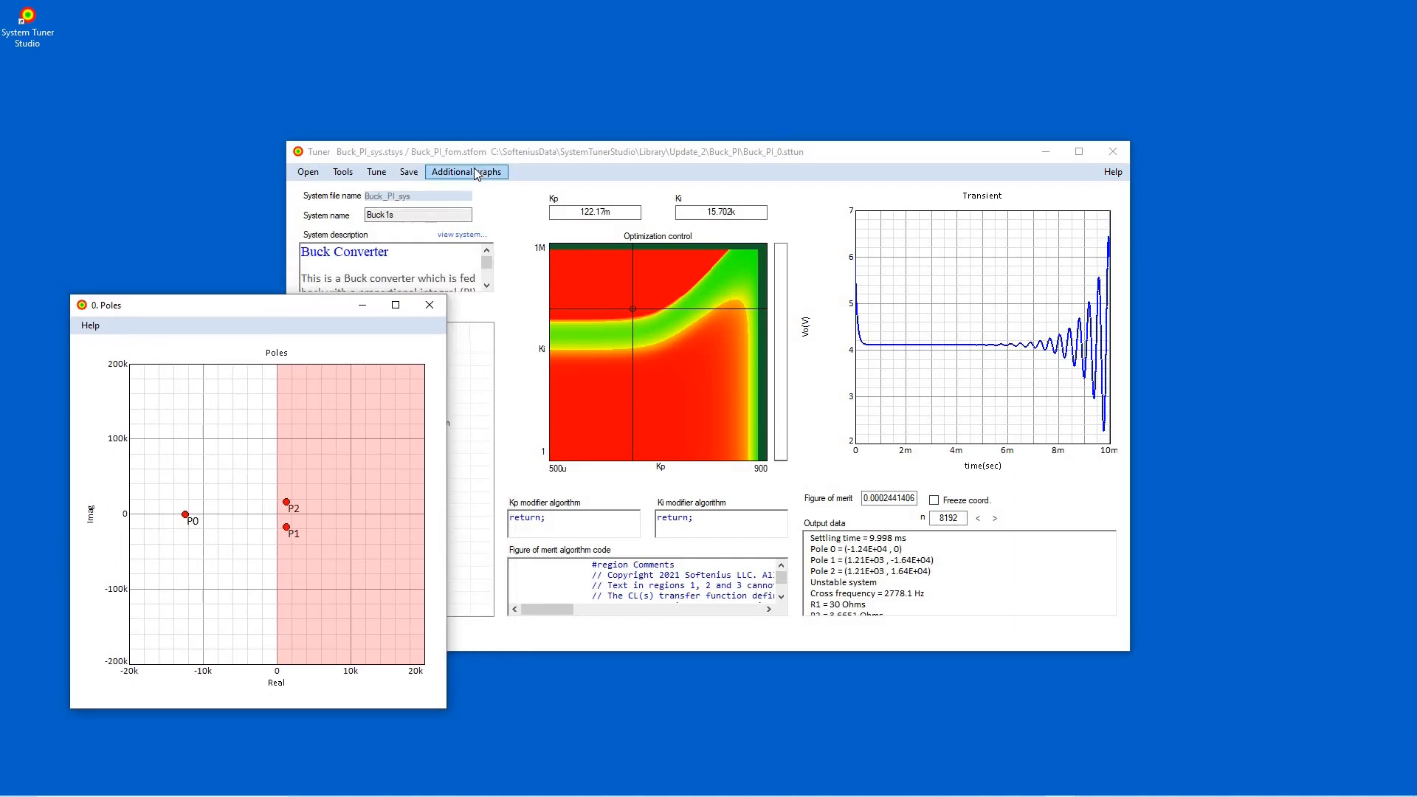
pyautogui.click(476, 173)
pyautogui.click(518, 372)
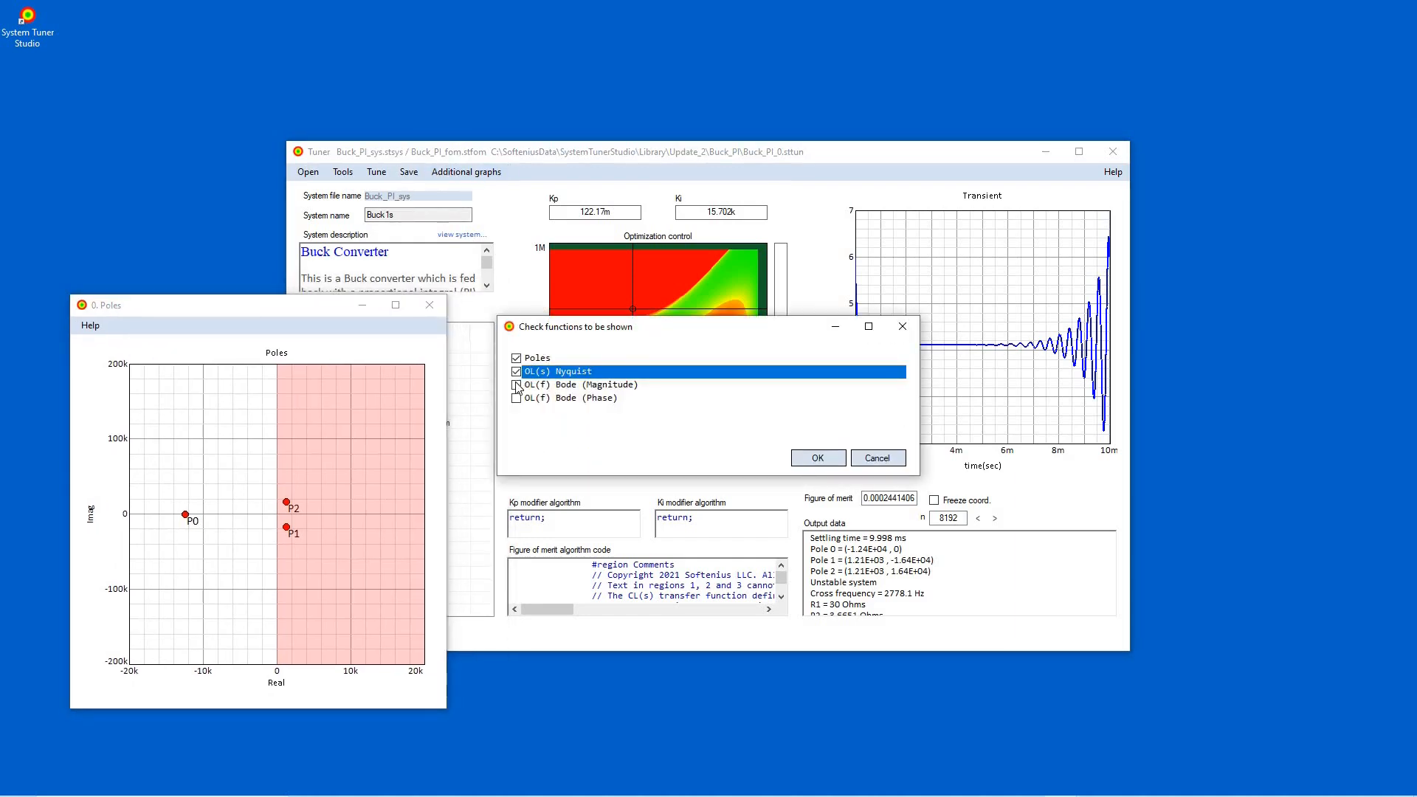
pyautogui.click(517, 384)
pyautogui.click(516, 398)
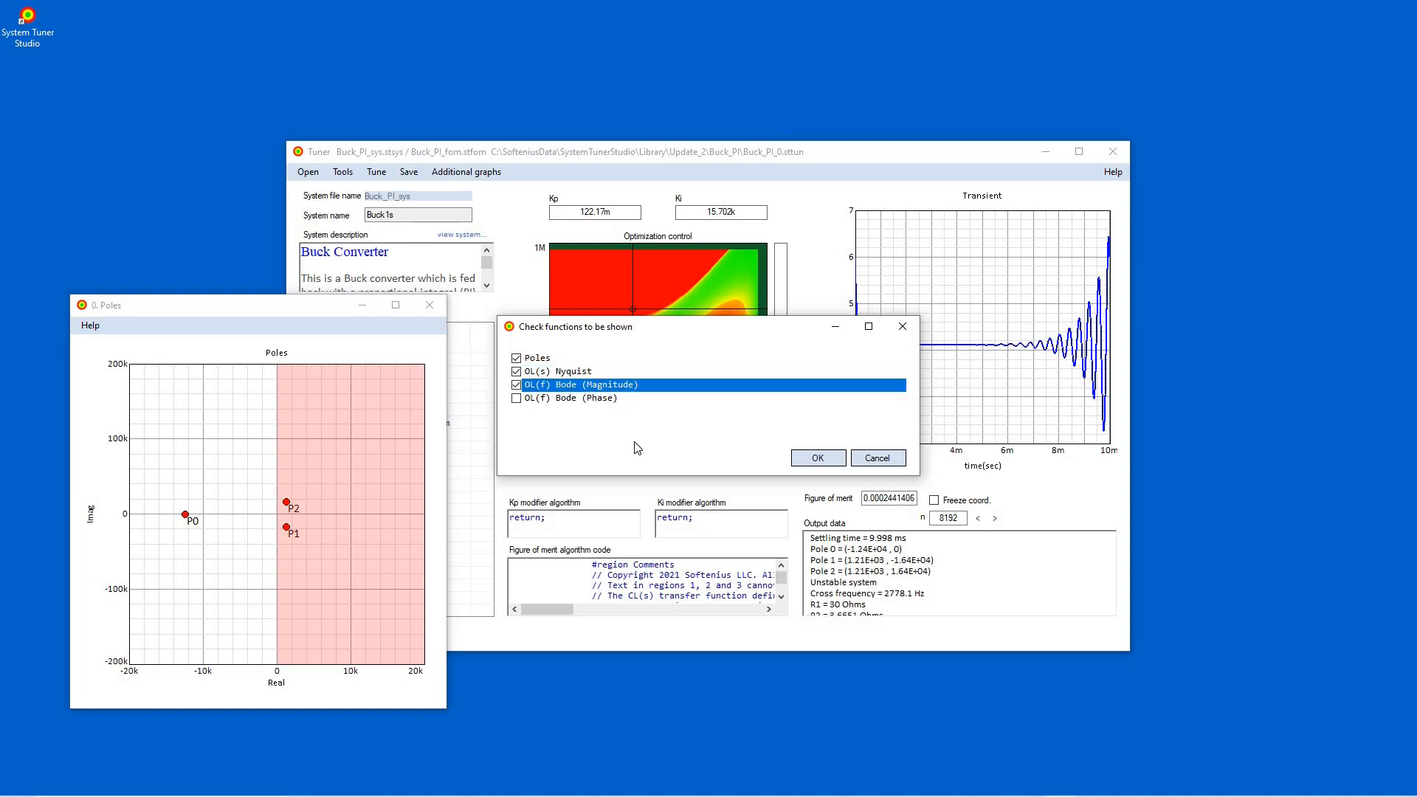
pyautogui.click(815, 459)
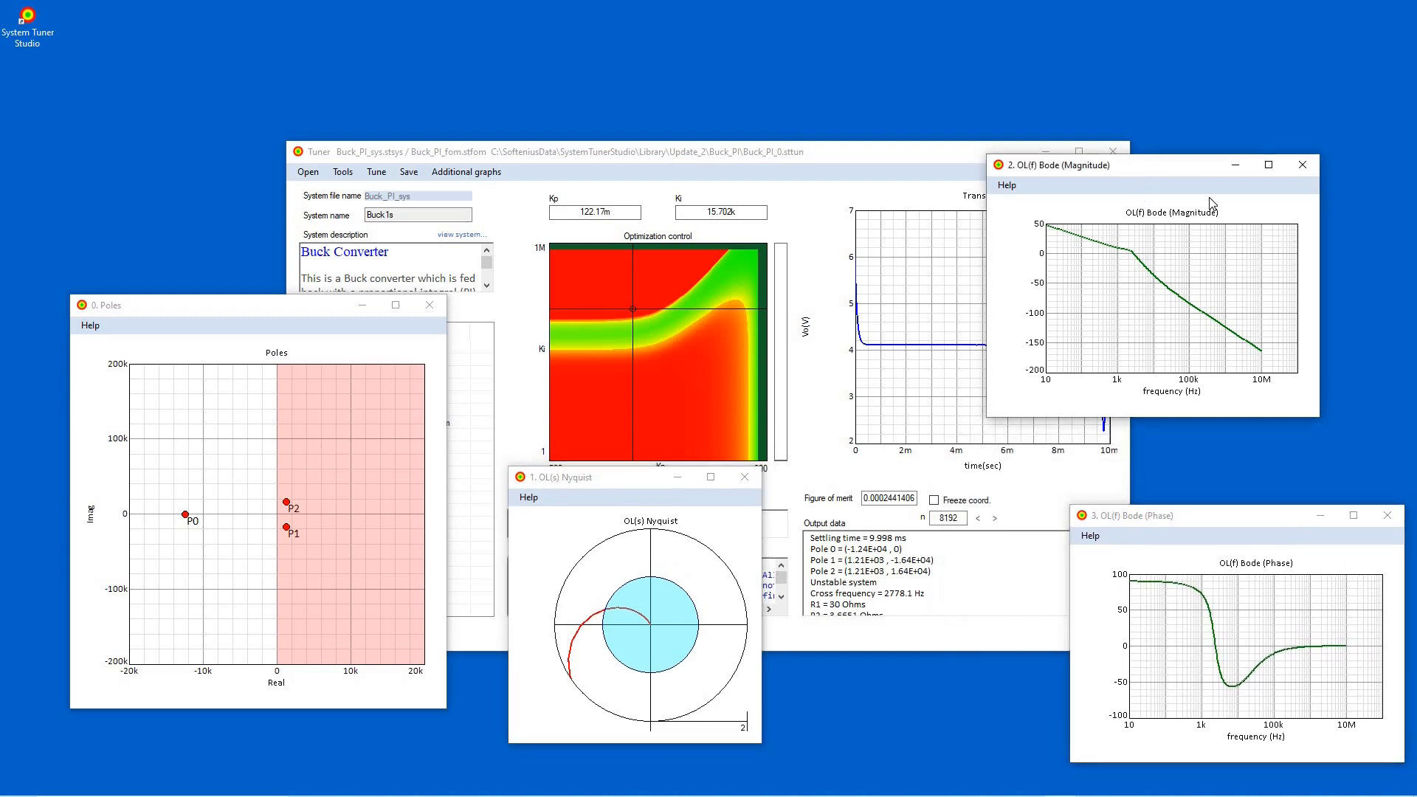
# - Move the operating point to about Kp 2.8879, Ki 14.302k, and from there to about Kp 943.05m, Ki 7.4408k in the green band
pyautogui.click(645, 306)
pyautogui.moveTo(636, 279); pyautogui.dragTo(714, 275)
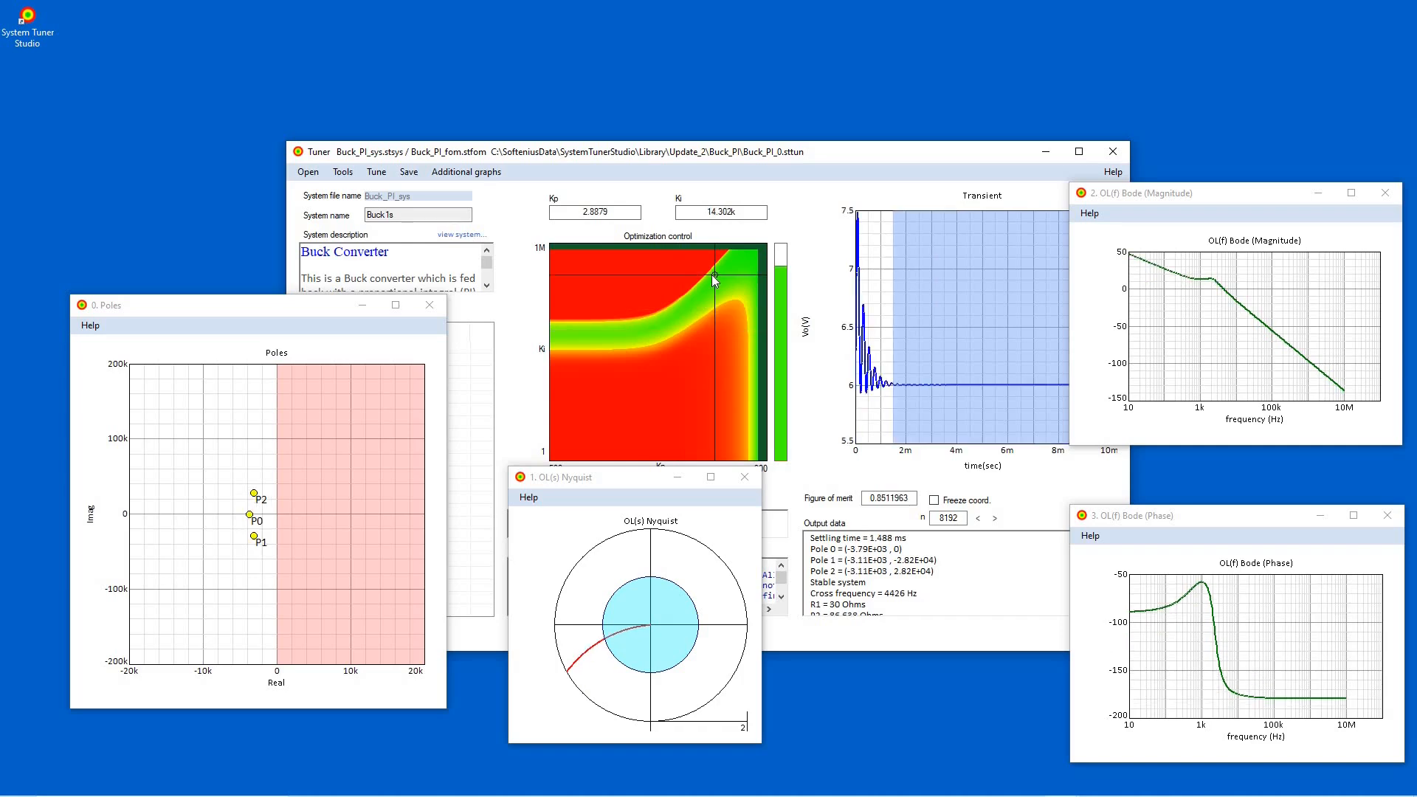
pyautogui.click(663, 320)
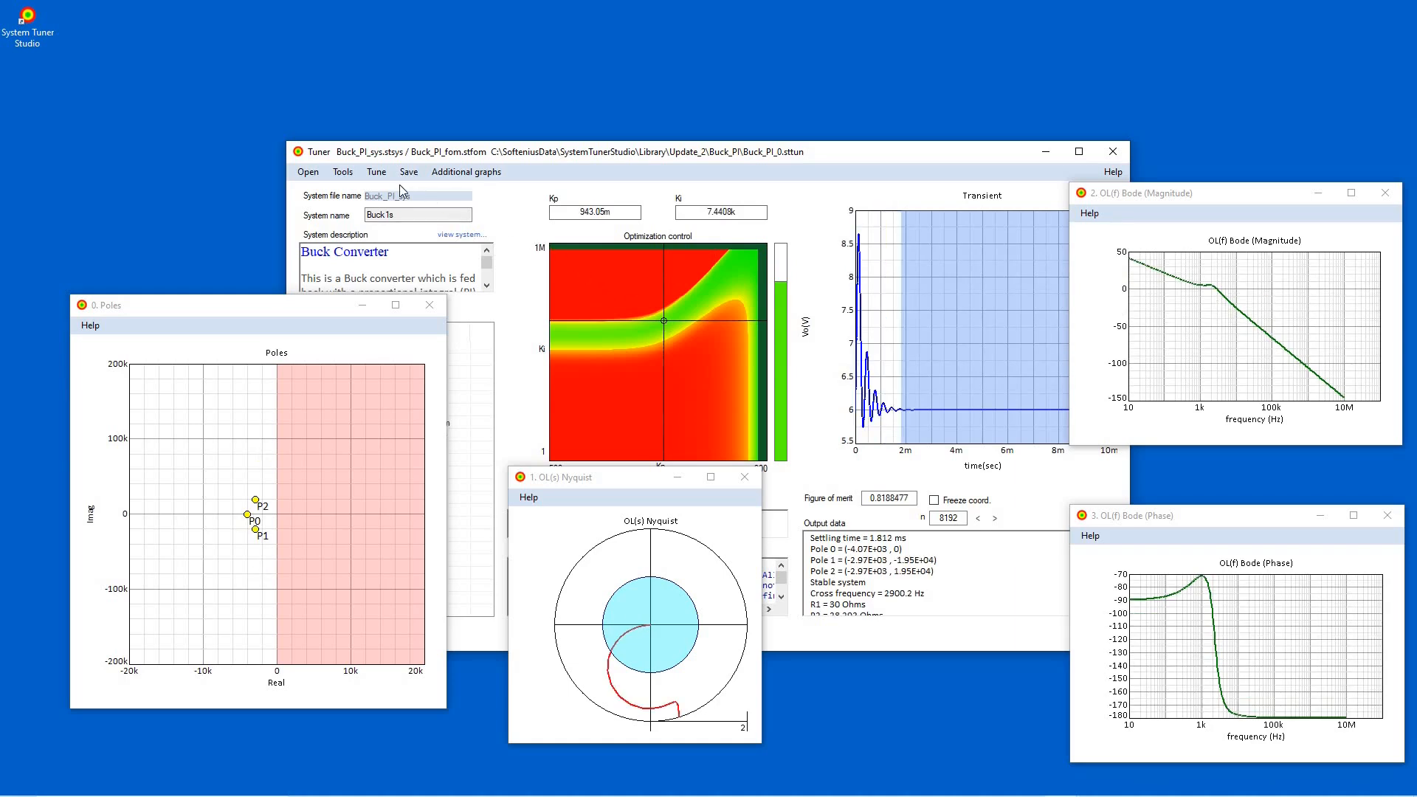
# - Run an animated sweep from the current operating point to an end point in the upper red area, and close the animation
pyautogui.click(344, 172)
pyautogui.click(387, 252)
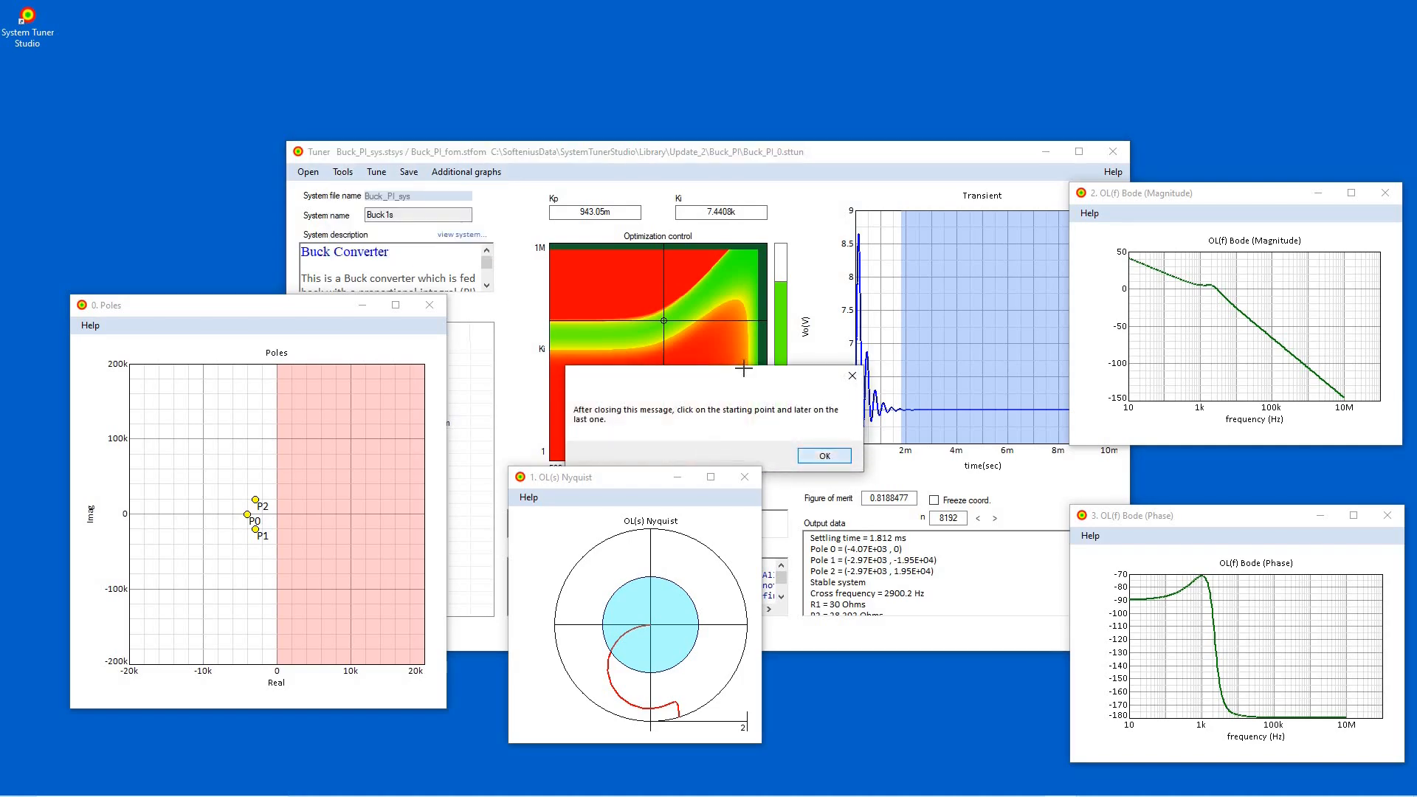
pyautogui.press('Return')
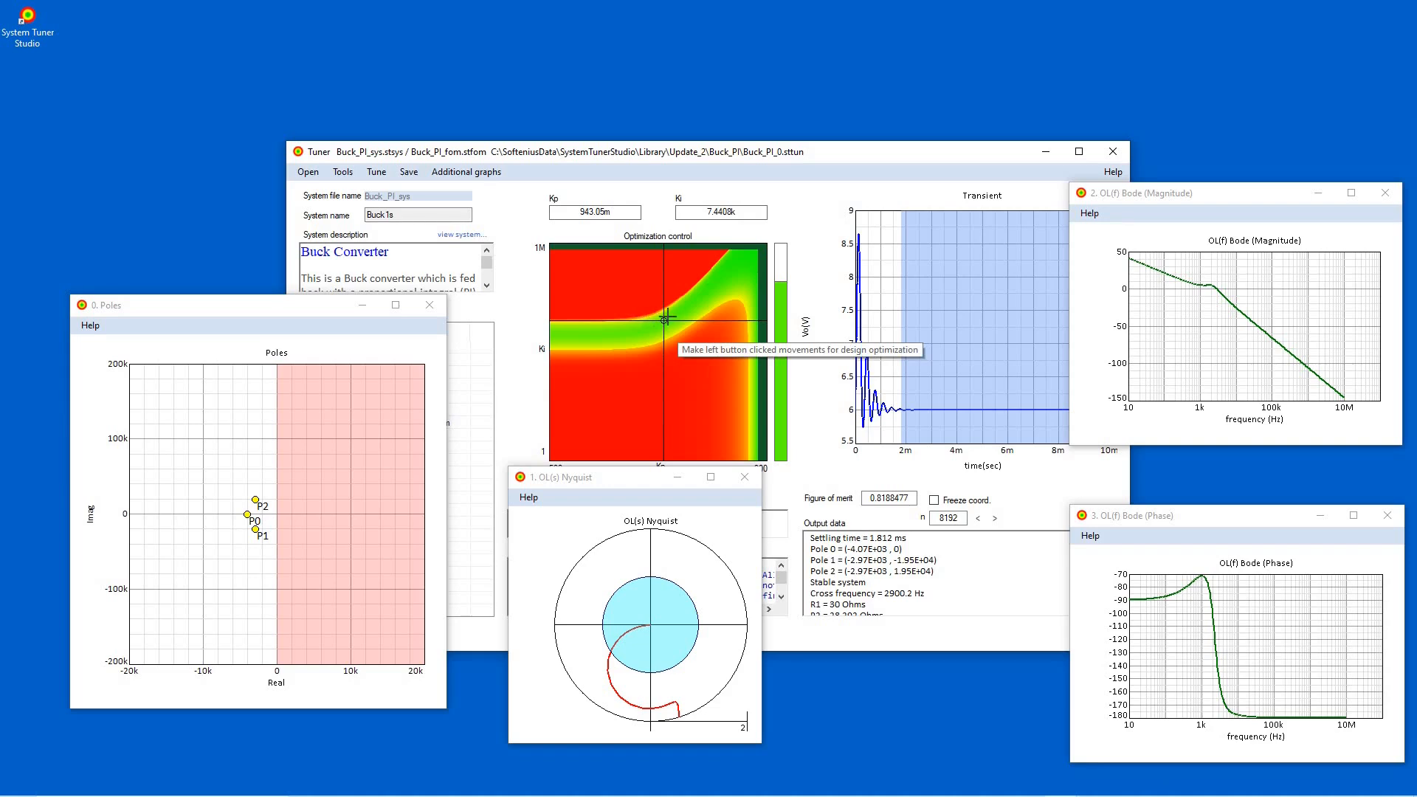
pyautogui.moveTo(663, 321); pyautogui.dragTo(636, 315)
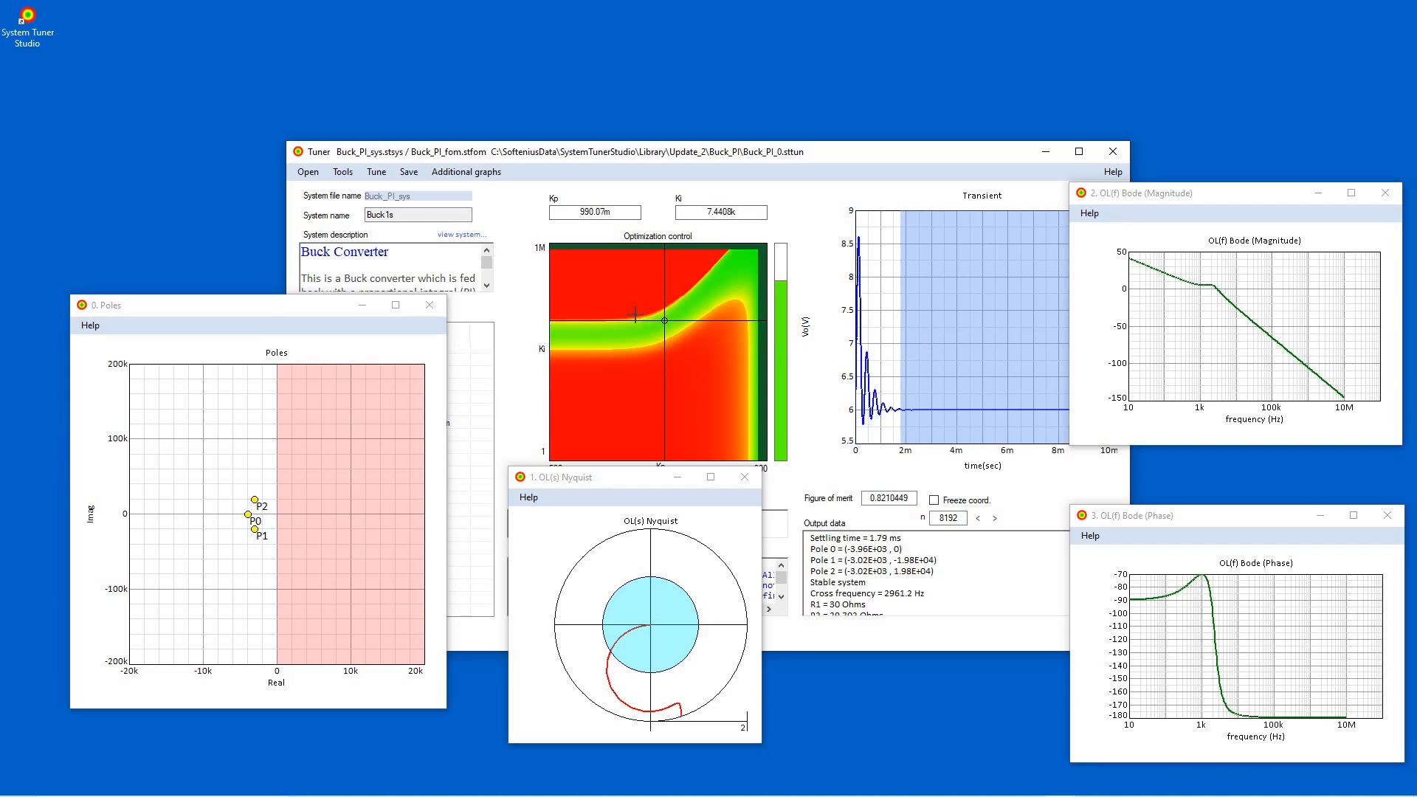
pyautogui.click(627, 312)
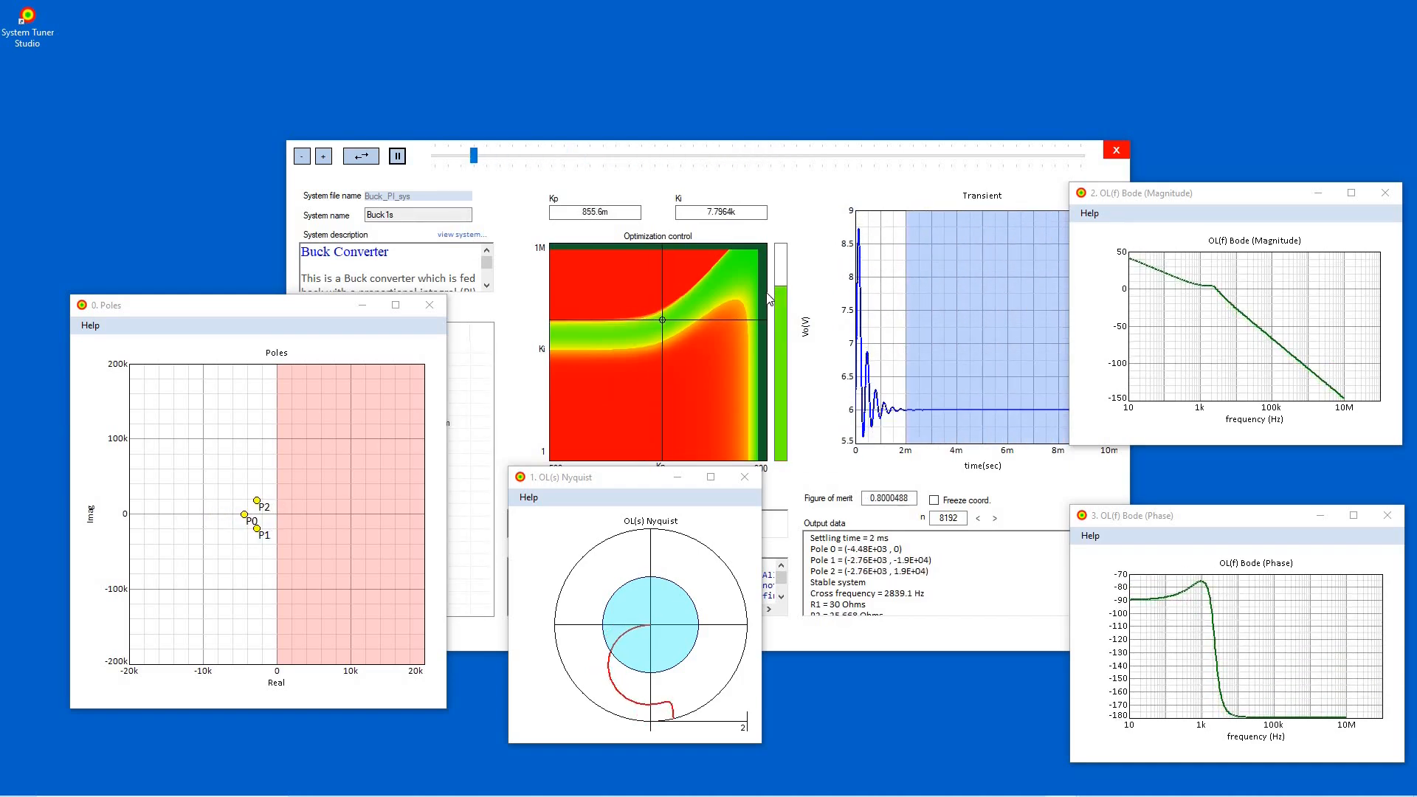
pyautogui.click(1115, 151)
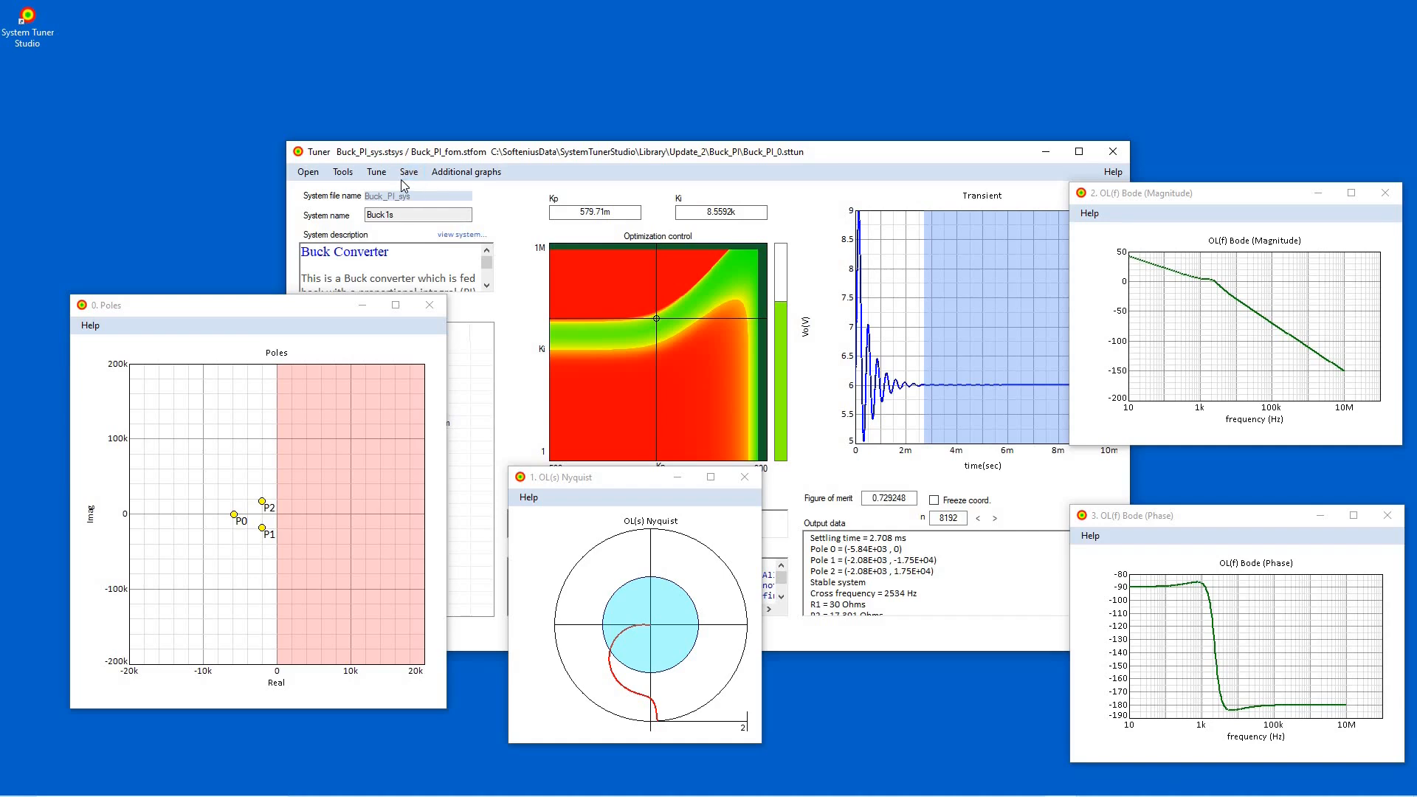
# - Deselect the additional graphs Poles, OL(s) Nyquist and OL(f) Bode so their windows are hidden
pyautogui.click(443, 176)
pyautogui.click(516, 358)
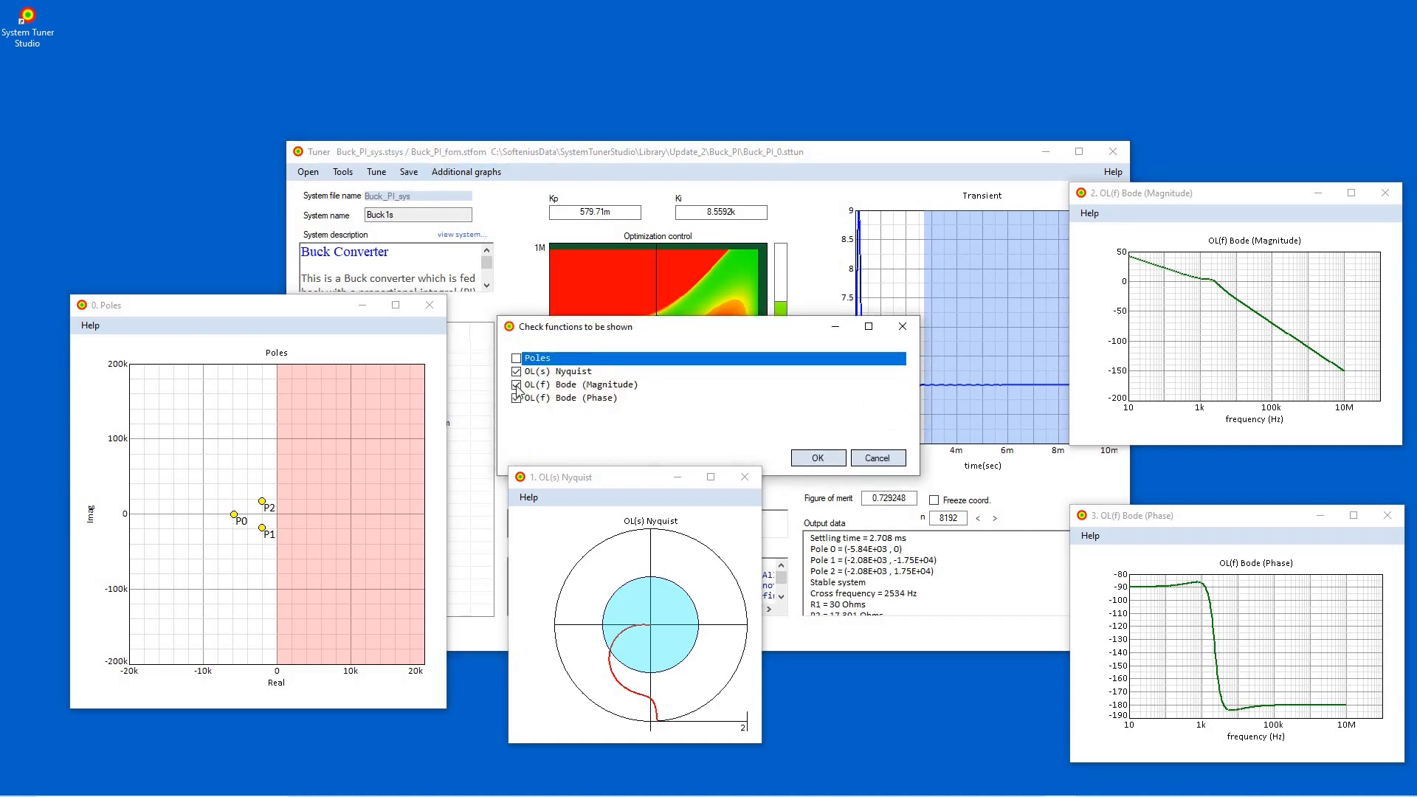
pyautogui.click(516, 371)
pyautogui.click(516, 384)
pyautogui.click(808, 454)
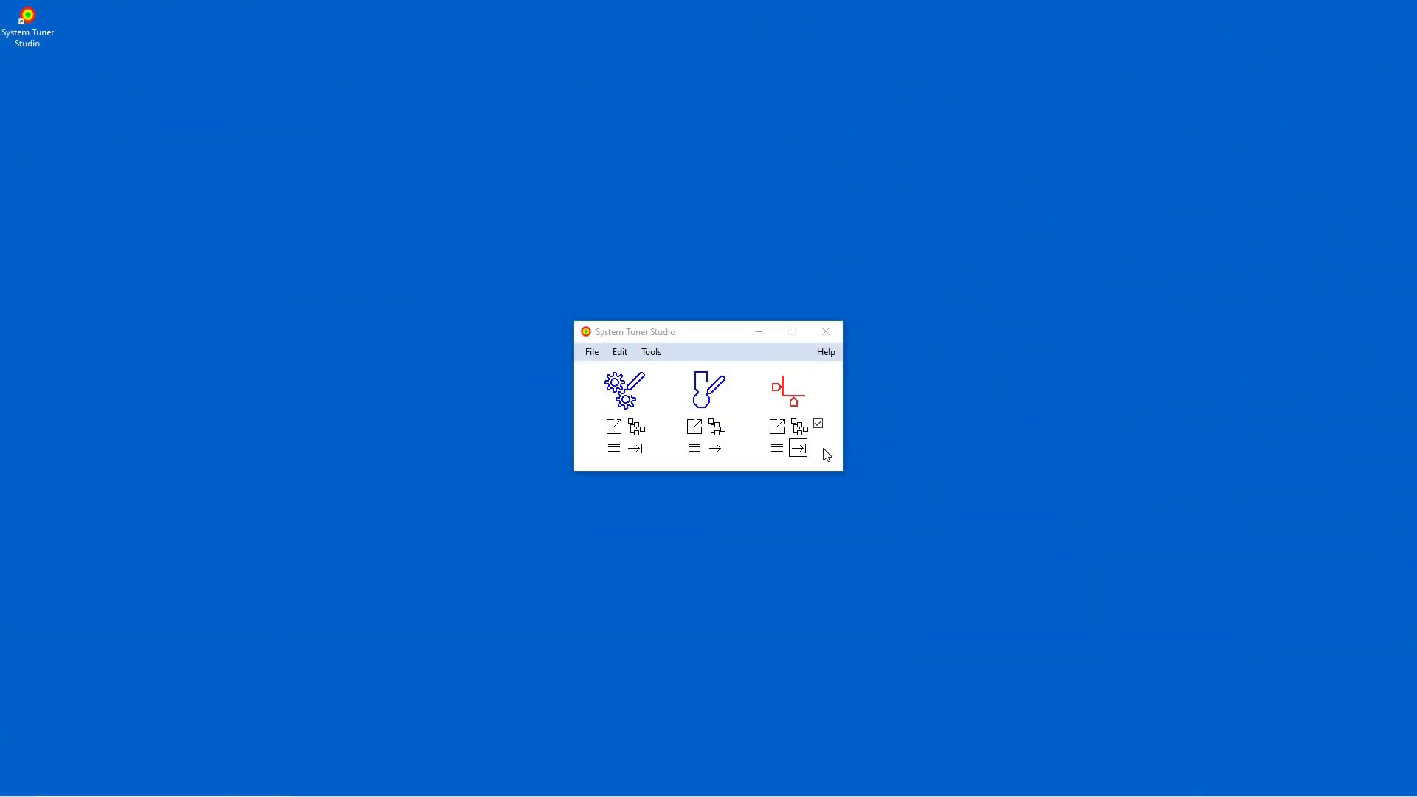
# - Open the Buck_PID design in the Multidimensional Tuner and enable Log and Opt for the Kp and Ki parameters
pyautogui.click(800, 449)
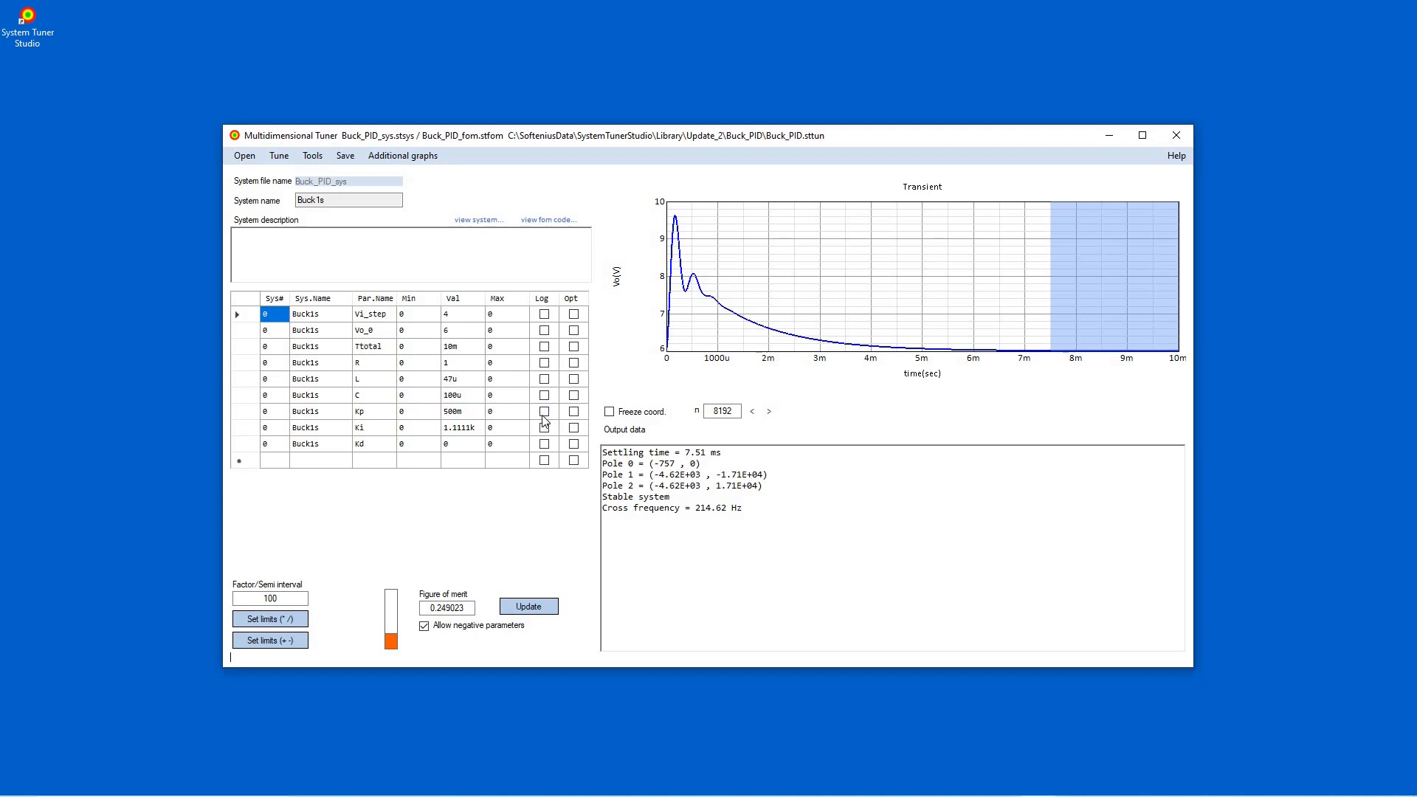
pyautogui.click(575, 417)
pyautogui.click(578, 434)
pyautogui.click(574, 429)
pyautogui.click(544, 411)
pyautogui.click(544, 427)
# - Set the factor to 1000 and apply multiply/divide limits to the Kp and Ki parameters
pyautogui.click(279, 598)
pyautogui.write('0')
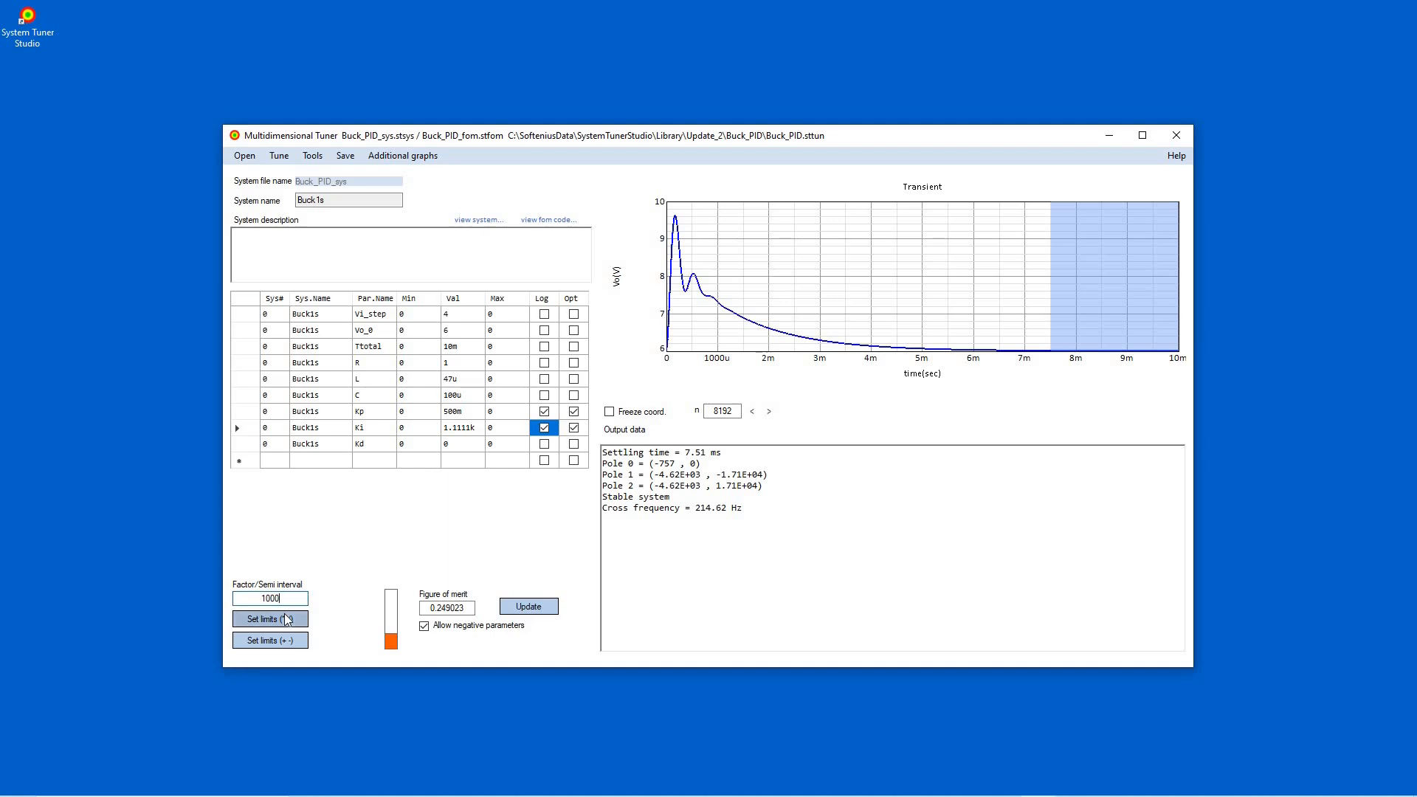
pyautogui.click(287, 618)
# - Set Kd to 1u with a minimum of 1p and a maximum of 10m, and enable Log for it
pyautogui.click(407, 450)
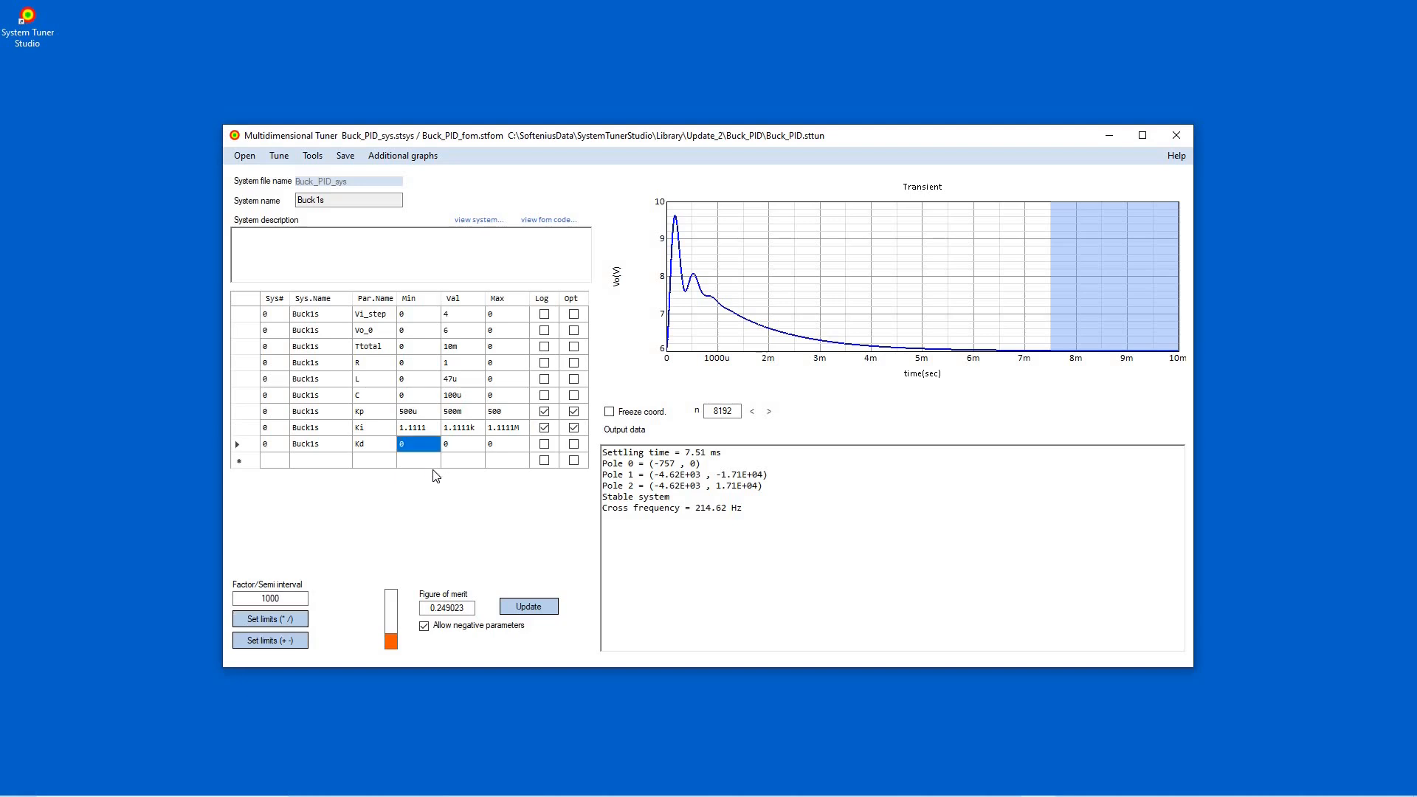
pyautogui.write('1p')
pyautogui.click(459, 446)
pyautogui.write('1u')
pyautogui.click(498, 446)
pyautogui.write('1')
pyautogui.click(545, 445)
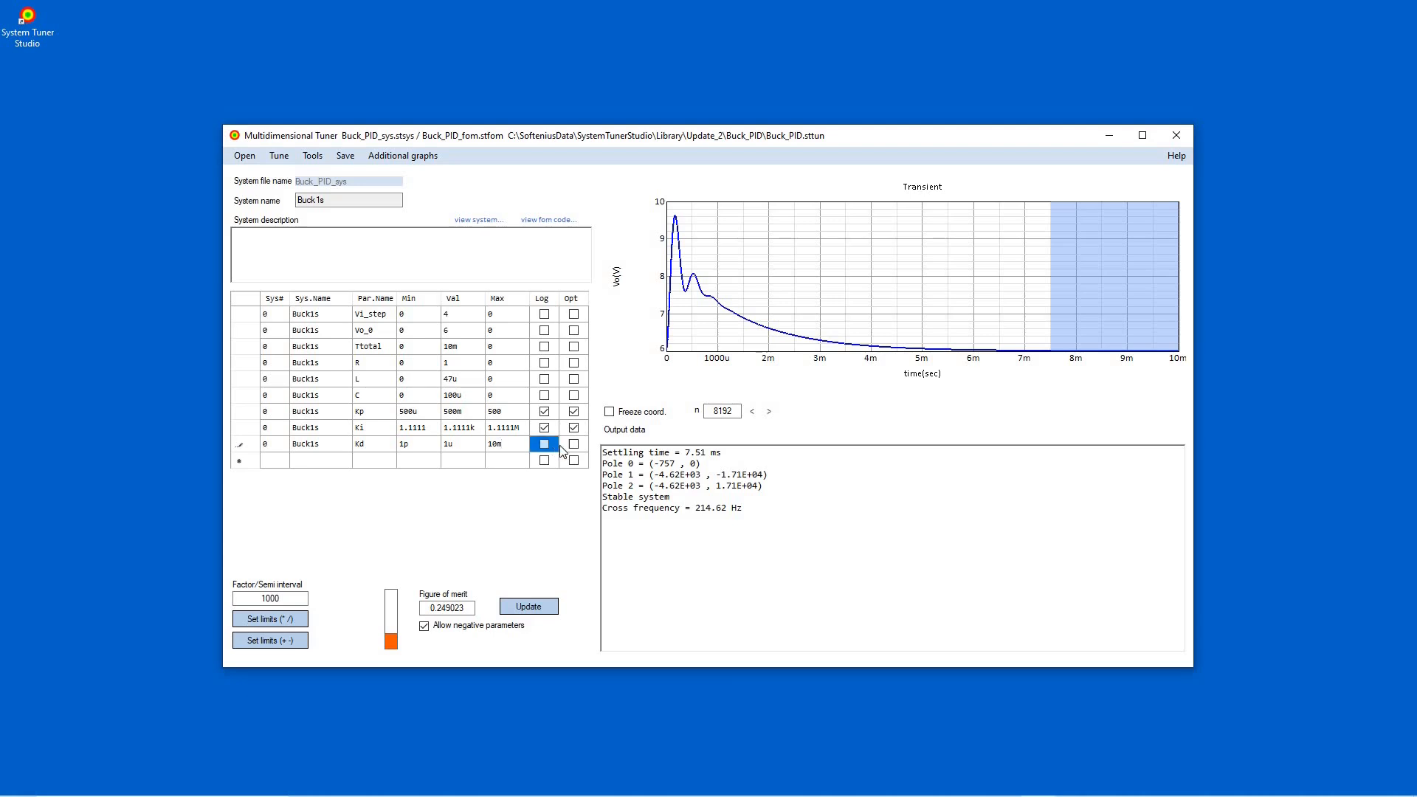
# - Run the automatic tuning with Kd left out of the optimization, and stop it
pyautogui.click(579, 450)
pyautogui.click(287, 156)
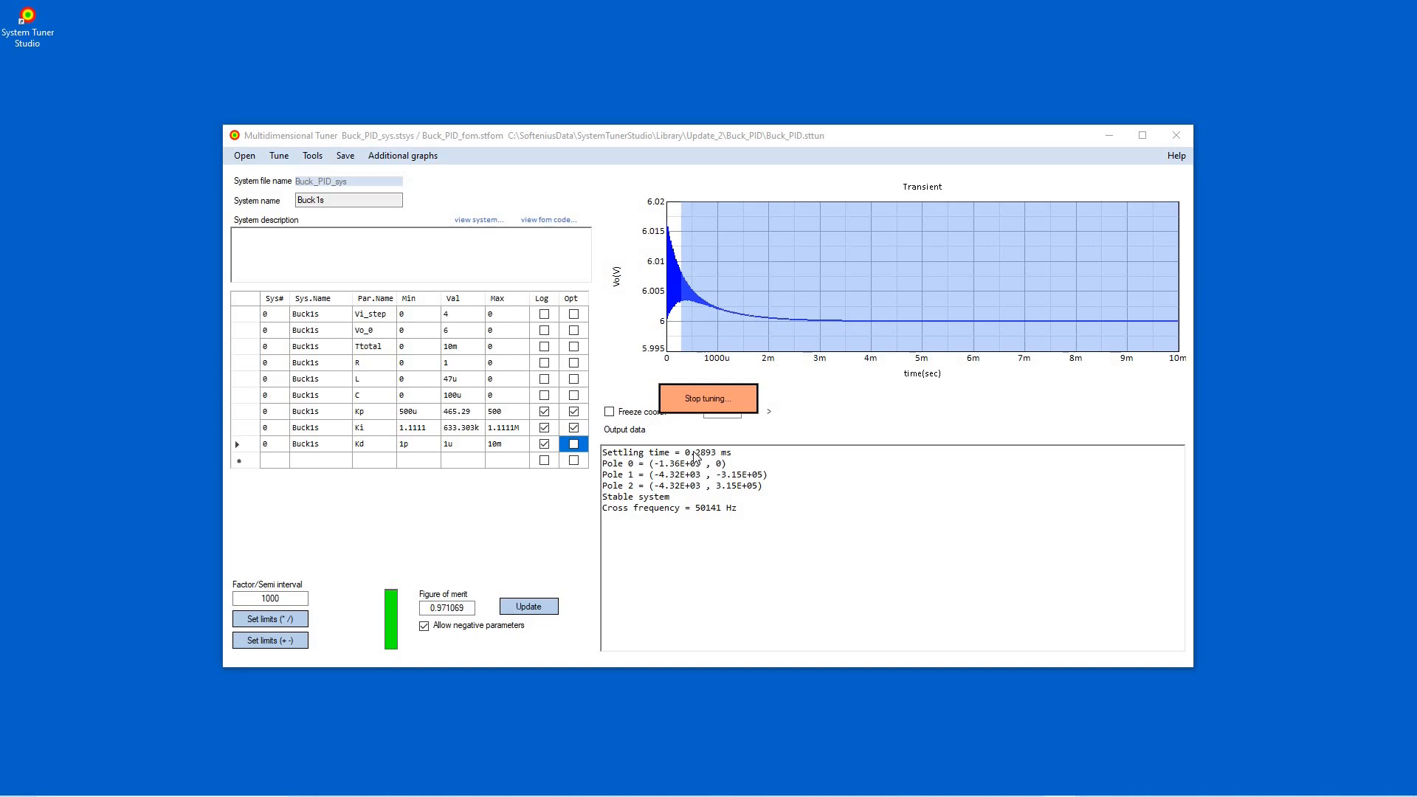
pyautogui.click(703, 414)
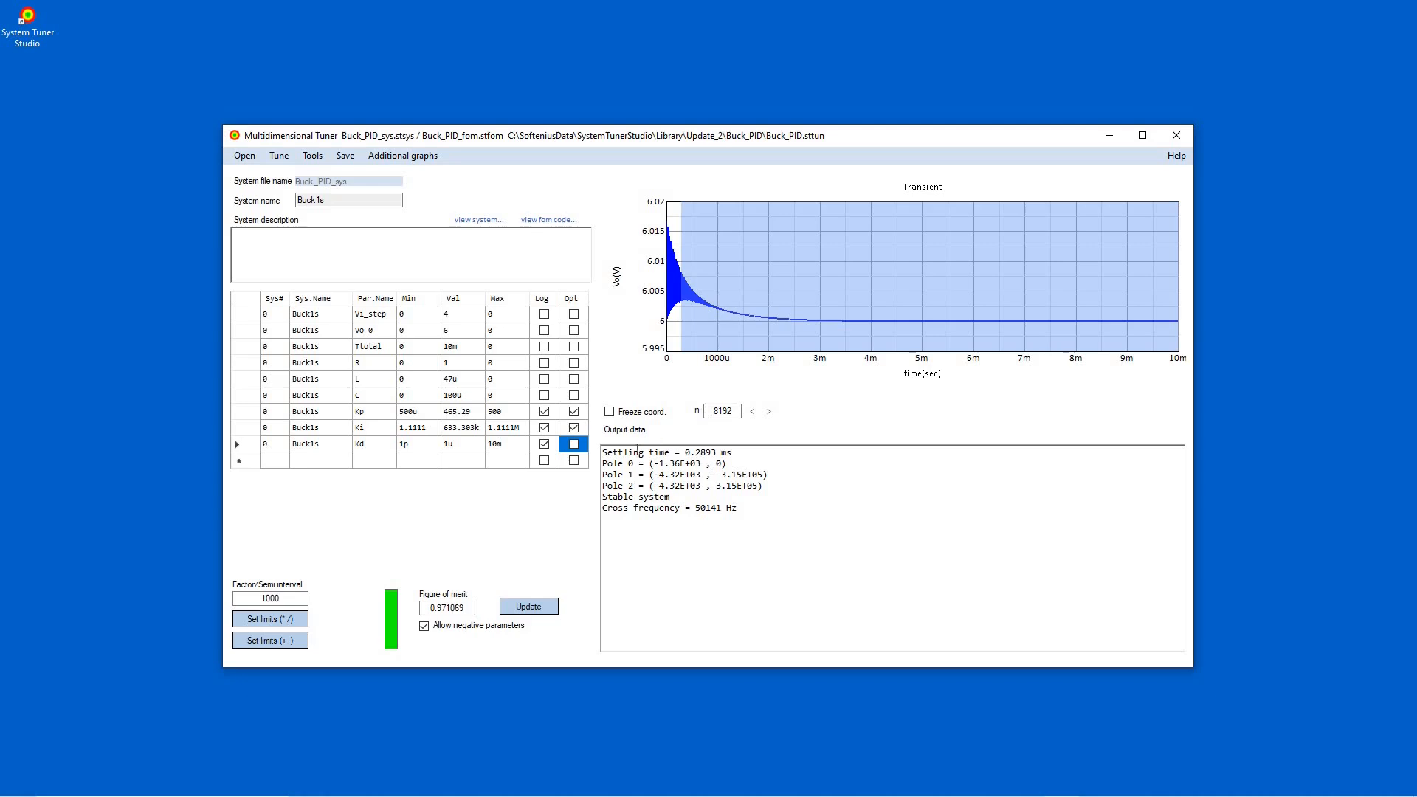
# - Include Kd in the optimization, run the automatic tuning again and stop it
pyautogui.click(574, 444)
pyautogui.click(279, 155)
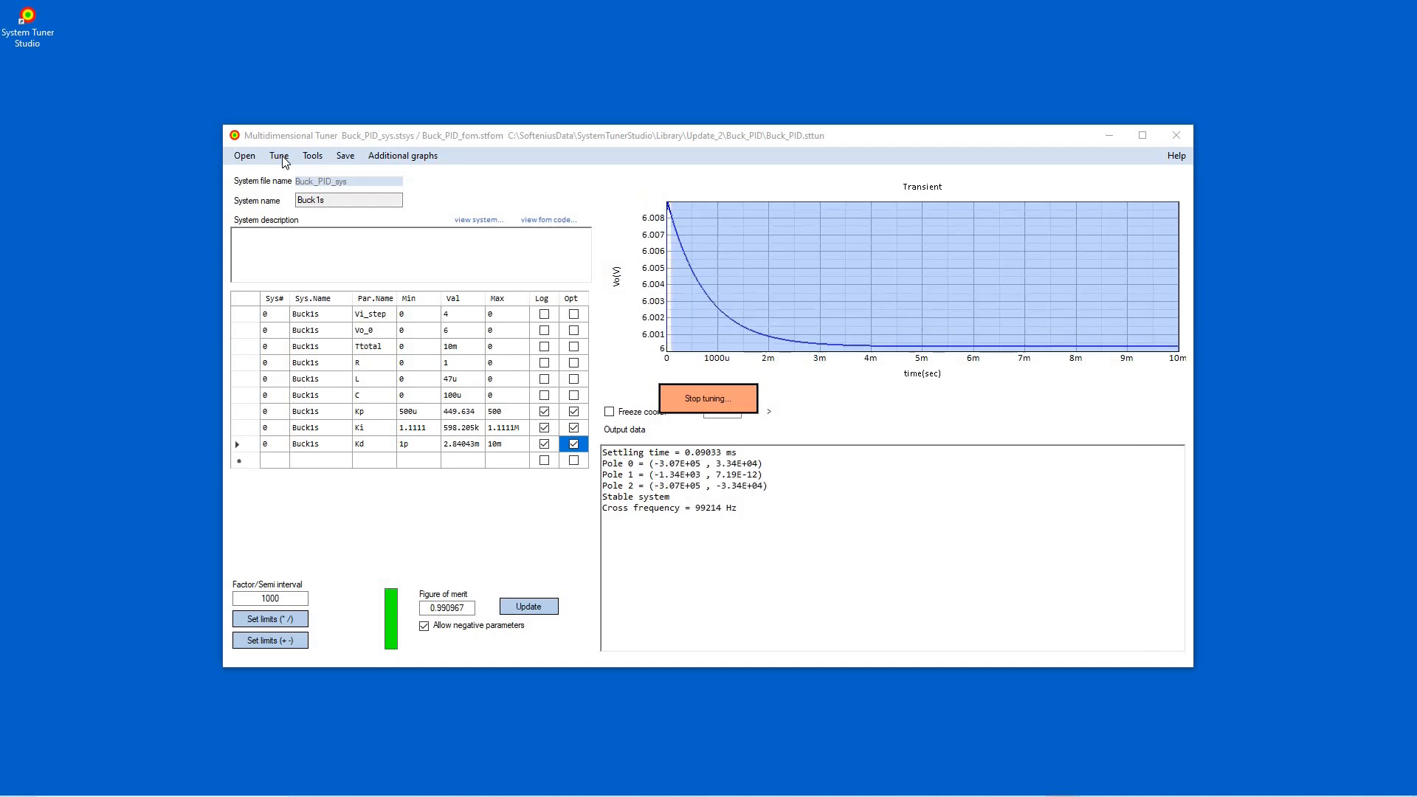
pyautogui.click(700, 404)
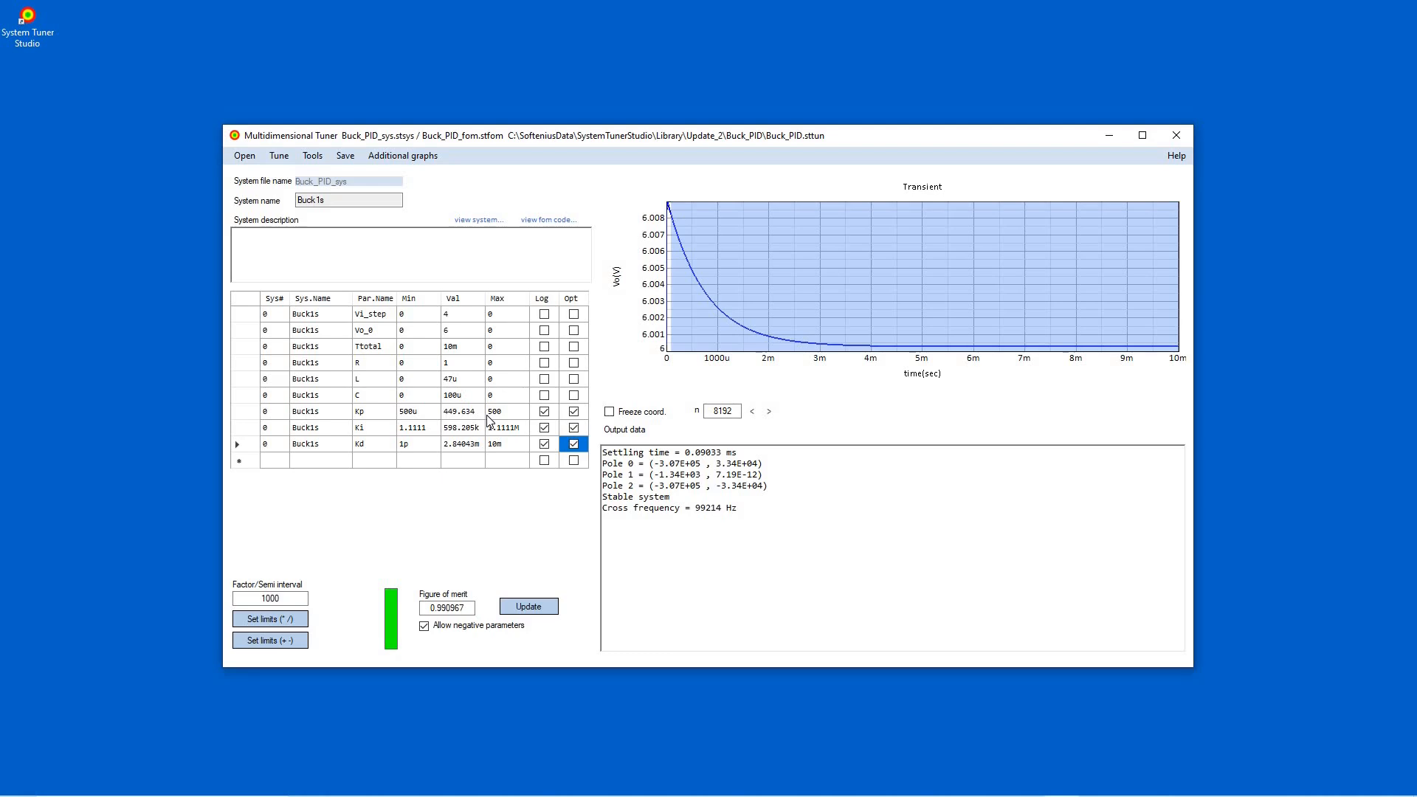
# - Reset the parameter values to Kp 500m, Ki 1.111k and Kd 1u, and update the transient
pyautogui.click(462, 415)
pyautogui.write('00m')
pyautogui.click(453, 431)
pyautogui.write('1111')
pyautogui.click(468, 447)
pyautogui.write('1u')
pyautogui.click(526, 605)
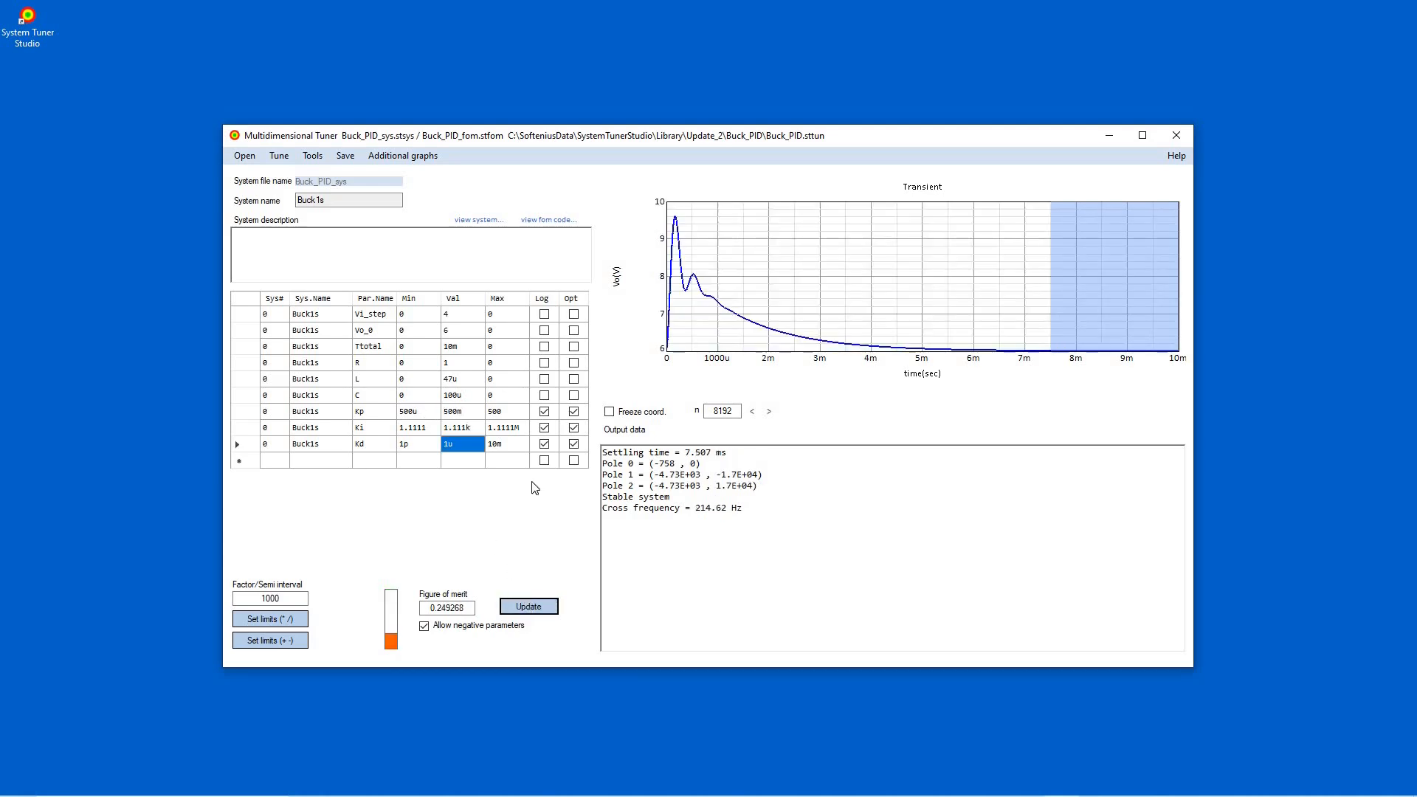
# - Adjust the parameters interactively one by one to about Kd 7.5858u, Ki 6.7882k and Kp 1.9097
pyautogui.click(254, 447)
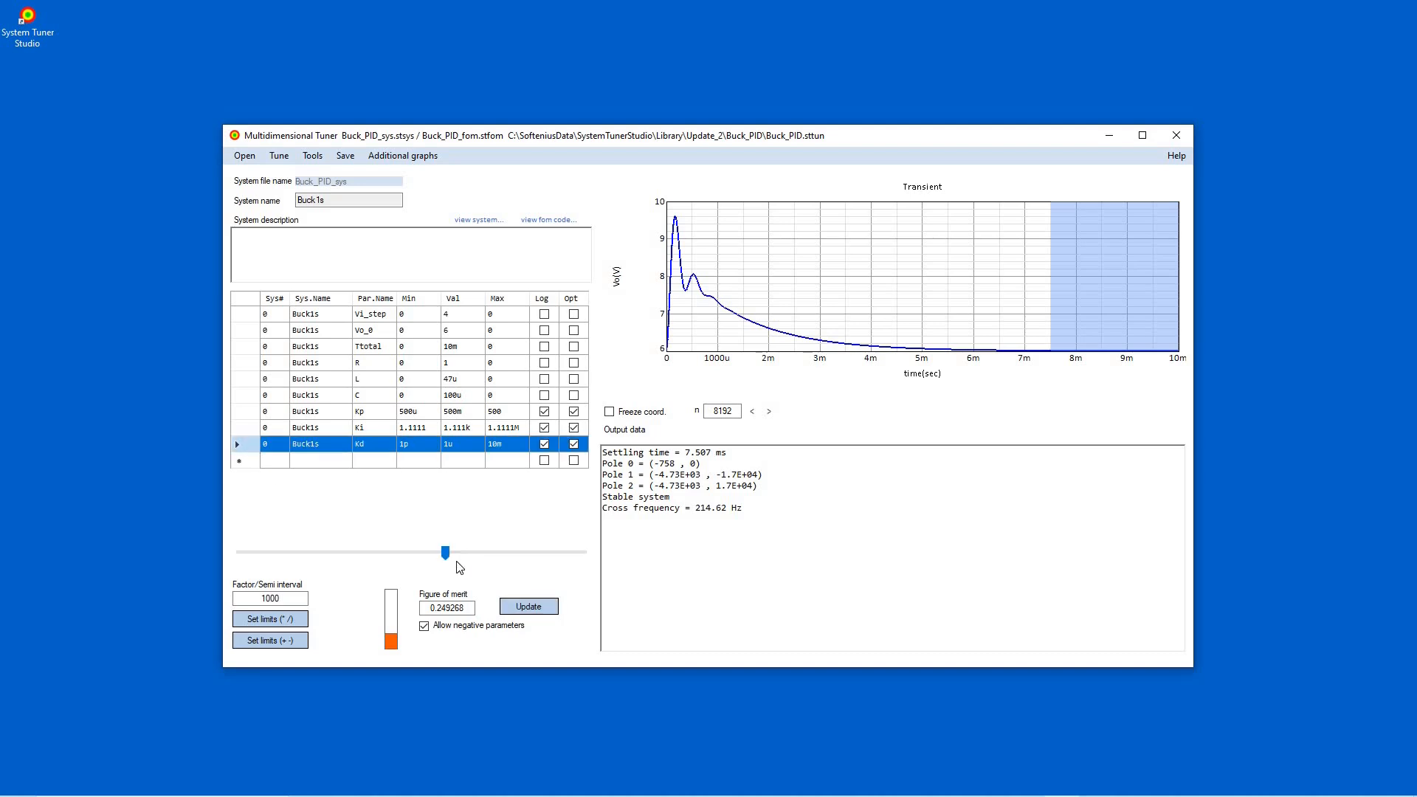
pyautogui.moveTo(447, 561); pyautogui.dragTo(477, 548)
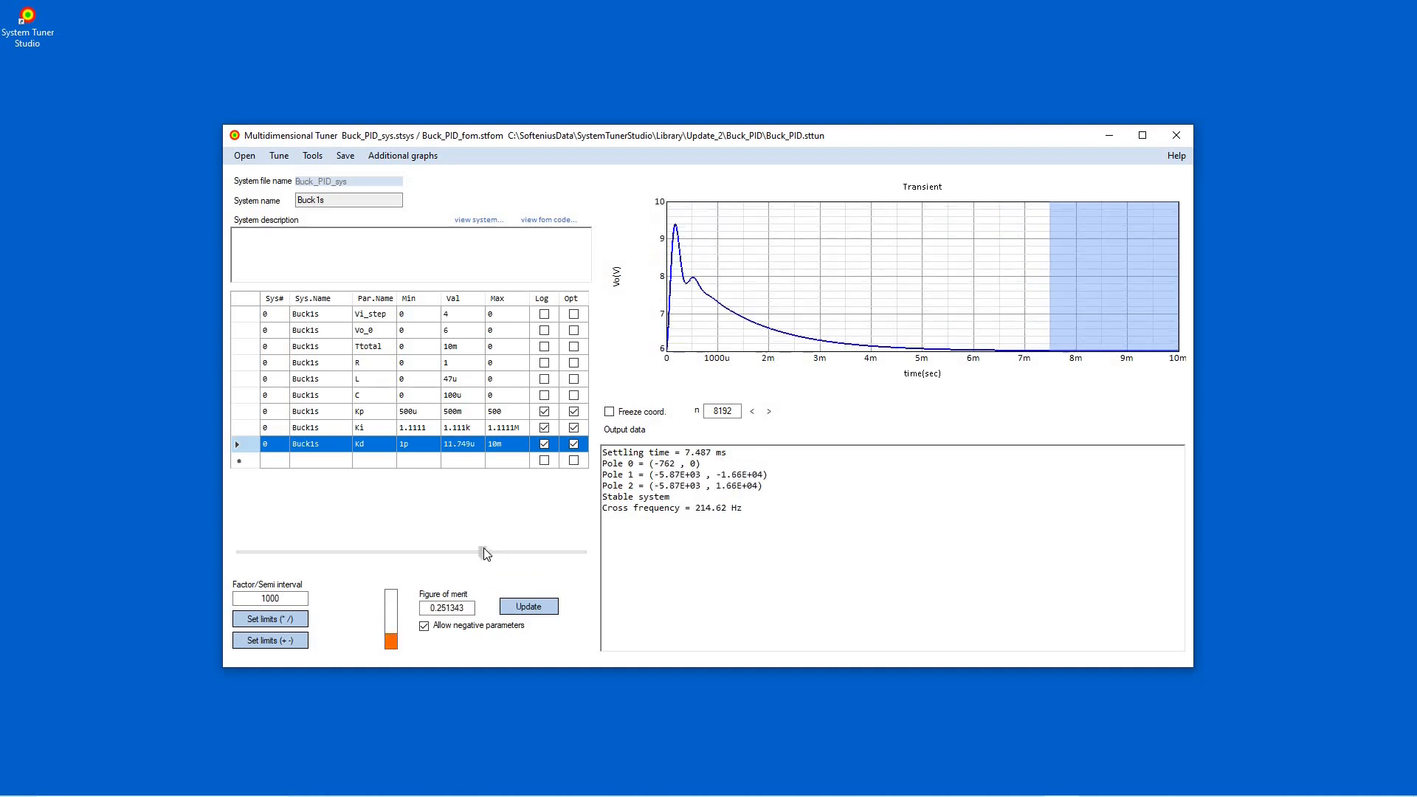
pyautogui.click(247, 431)
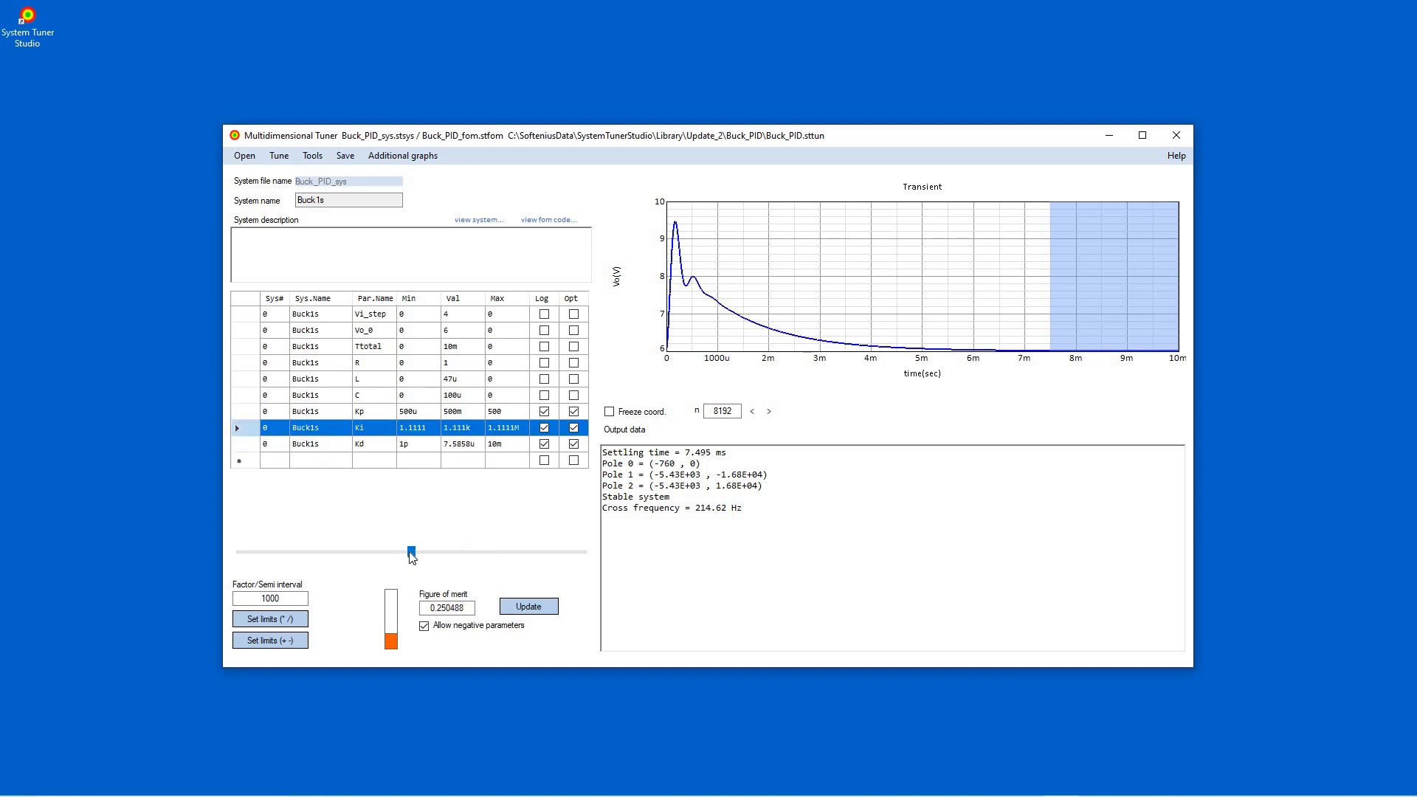
pyautogui.moveTo(412, 557); pyautogui.dragTo(460, 560)
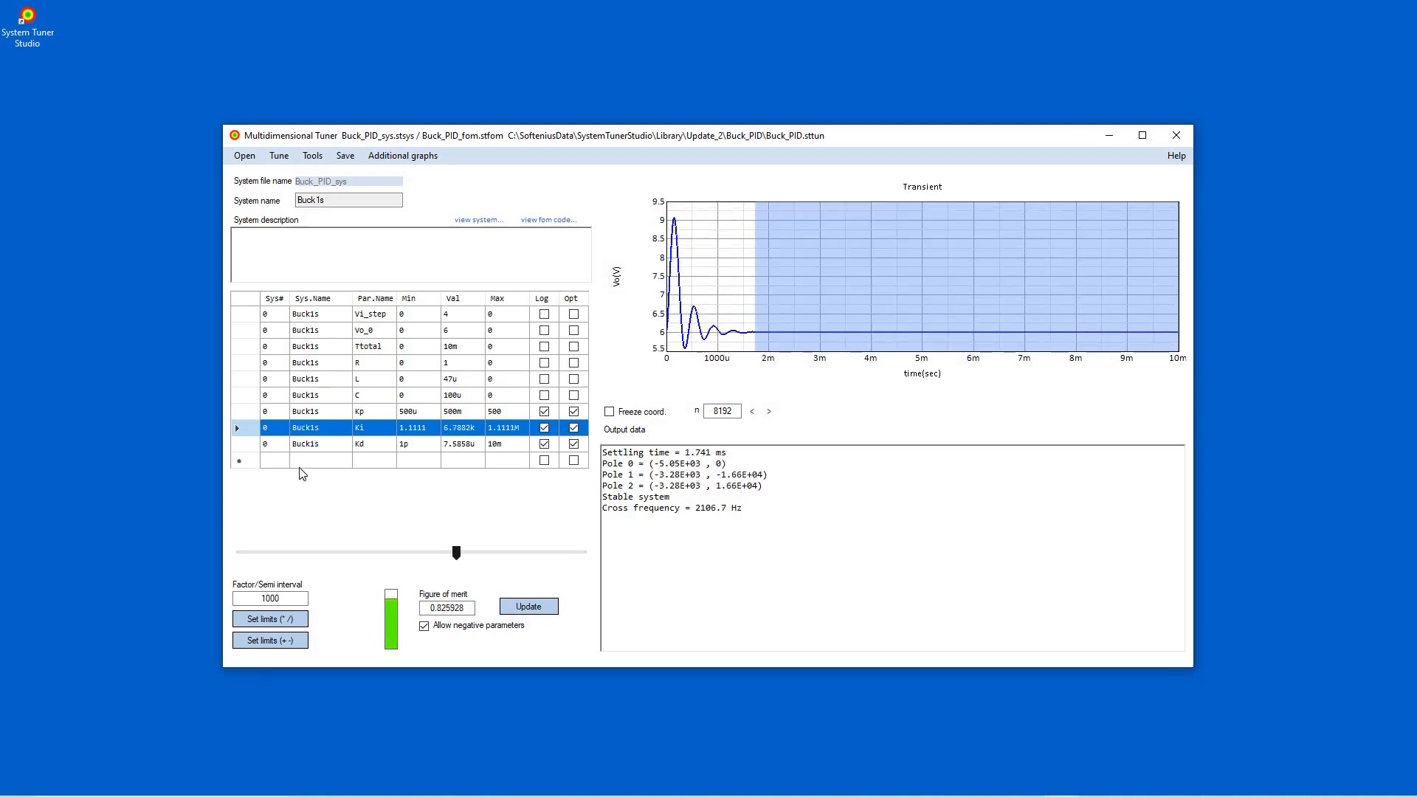
pyautogui.click(245, 413)
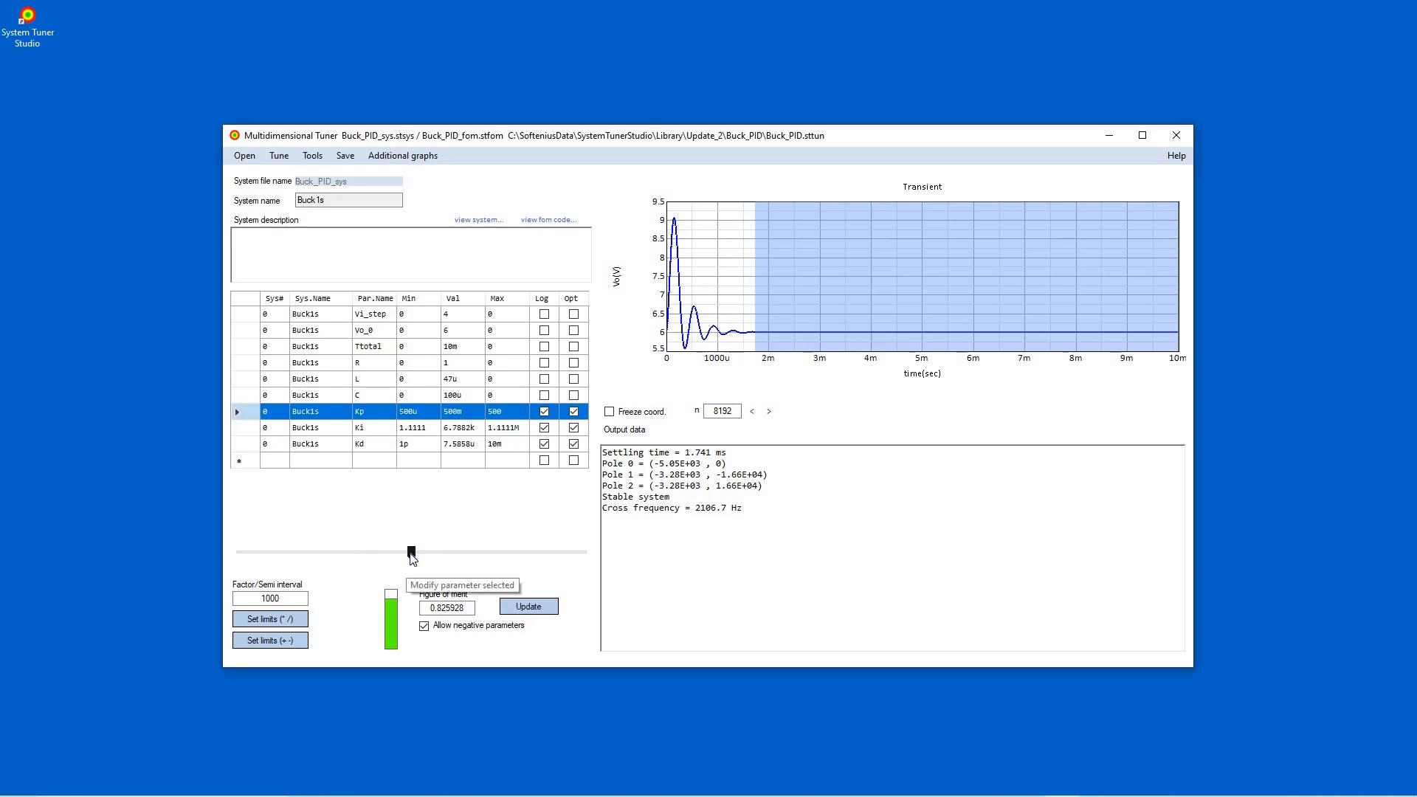
pyautogui.moveTo(436, 562)
pyautogui.mouseDown()
pyautogui.moveTo(477, 561)
pyautogui.moveTo(340, 546)
pyautogui.moveTo(445, 566)
pyautogui.mouseUp()
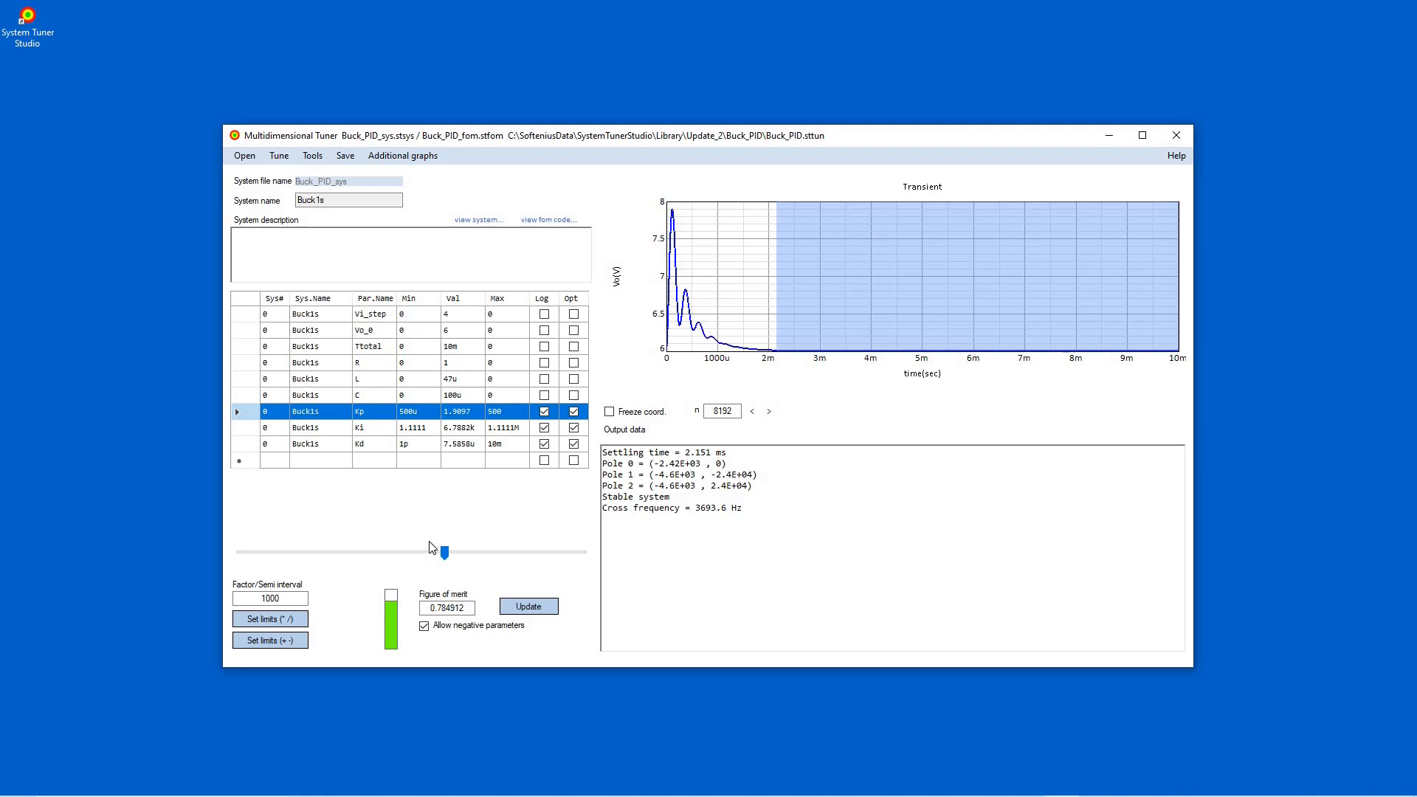
# - Set R to 10 with limits of 1 and 1k, enable Opt and Log for it, and interactively adjust its value down to 1
pyautogui.click(374, 369)
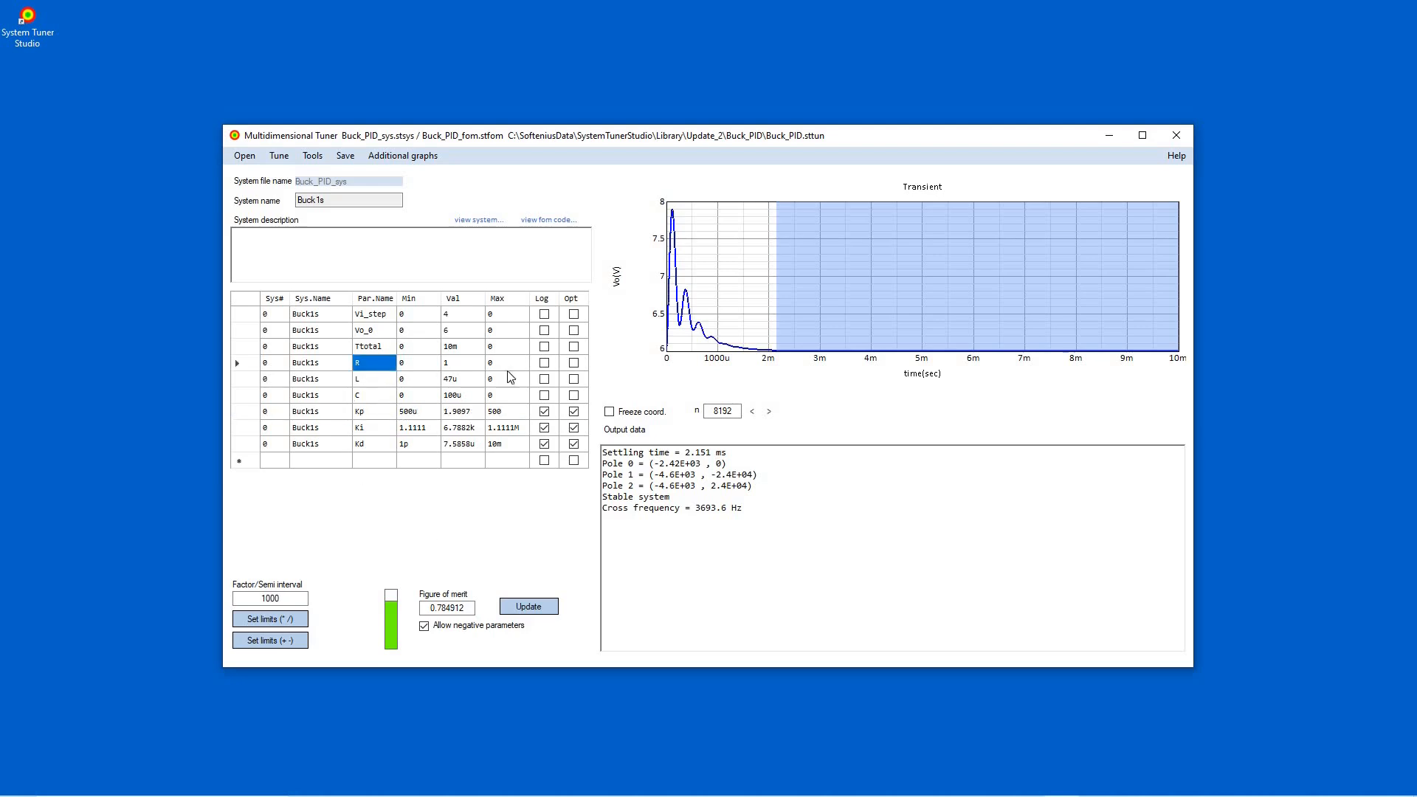
pyautogui.click(416, 367)
pyautogui.write('1')
pyautogui.write('1k')
pyautogui.click(460, 363)
pyautogui.click(460, 363)
pyautogui.click(574, 363)
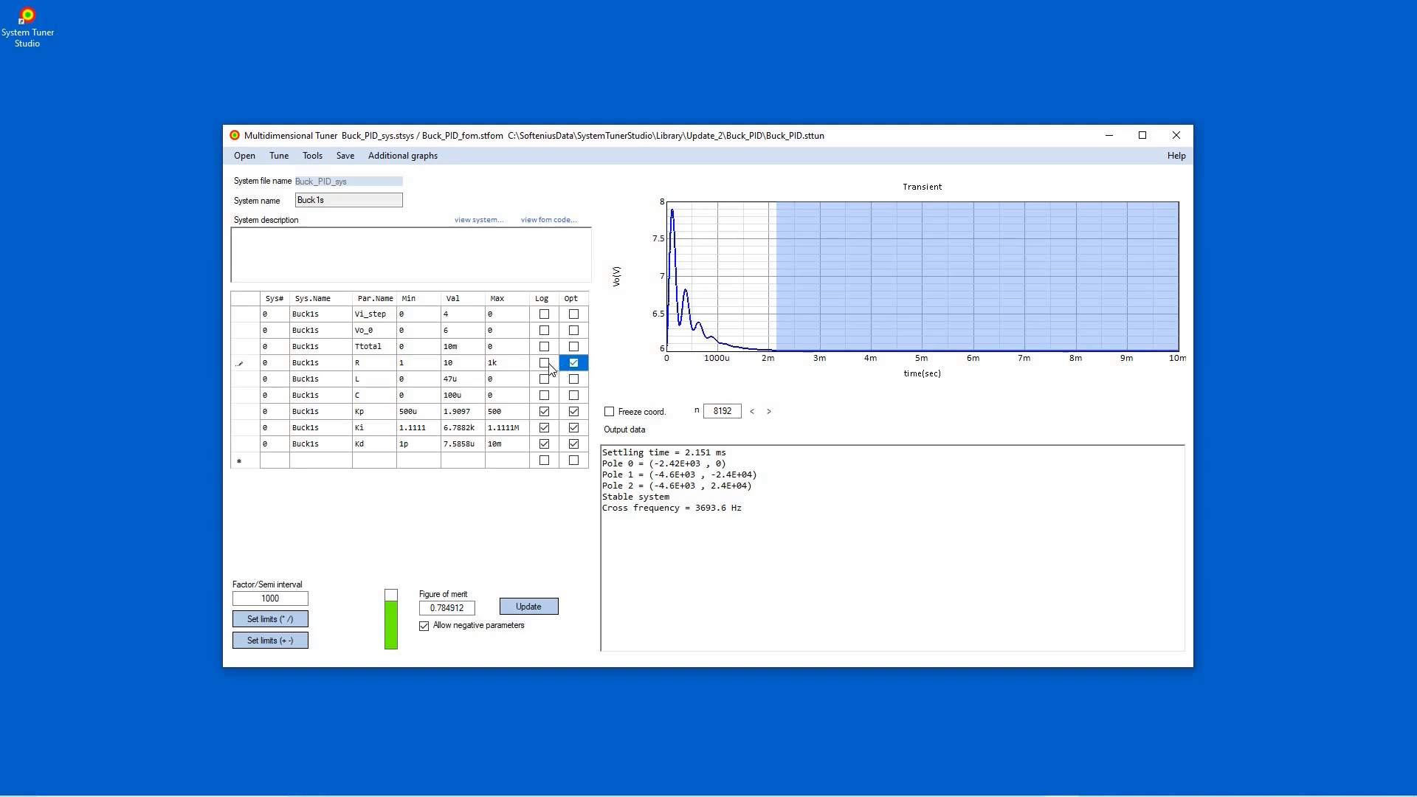
pyautogui.click(547, 363)
pyautogui.click(242, 365)
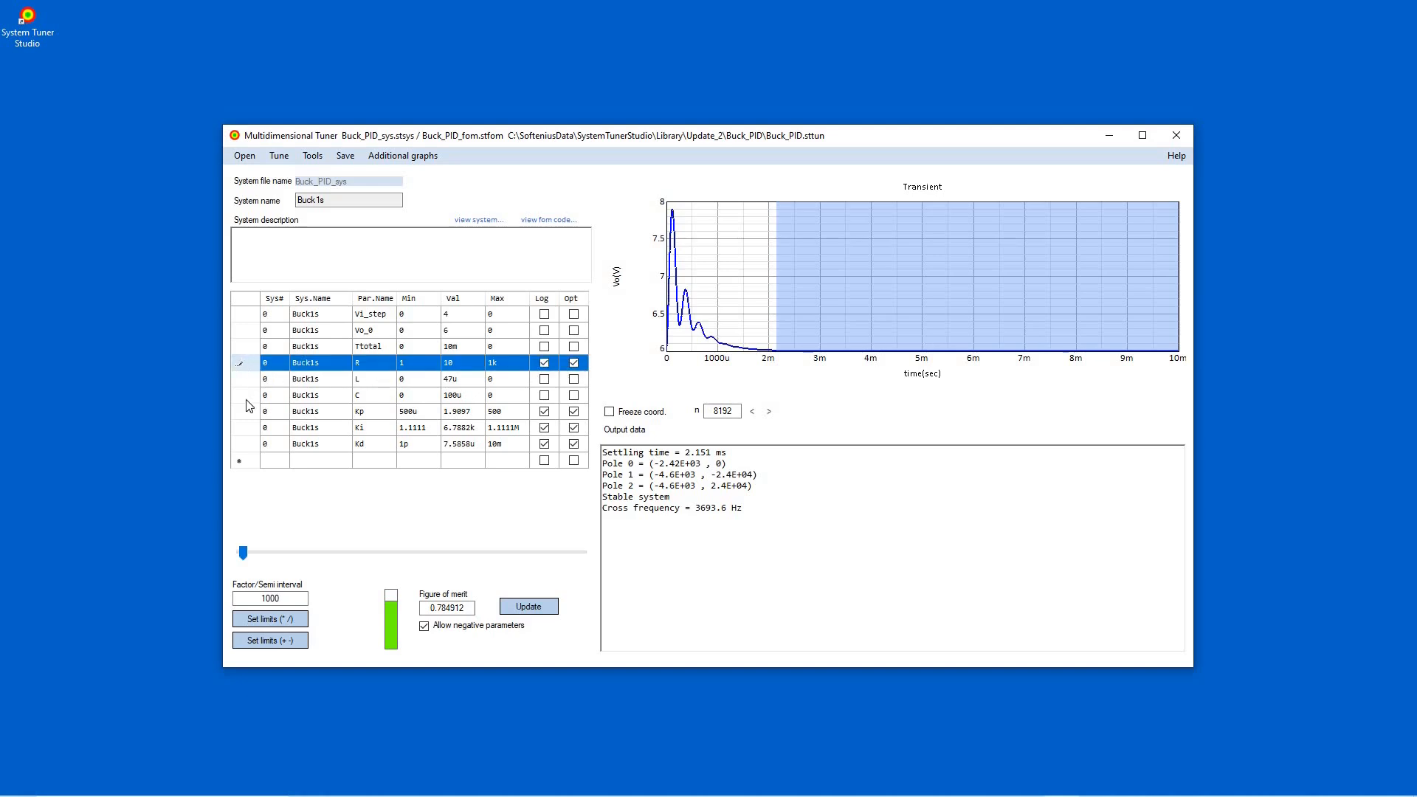
pyautogui.moveTo(245, 556)
pyautogui.mouseDown()
pyautogui.moveTo(346, 571)
pyautogui.moveTo(238, 535)
pyautogui.mouseUp()
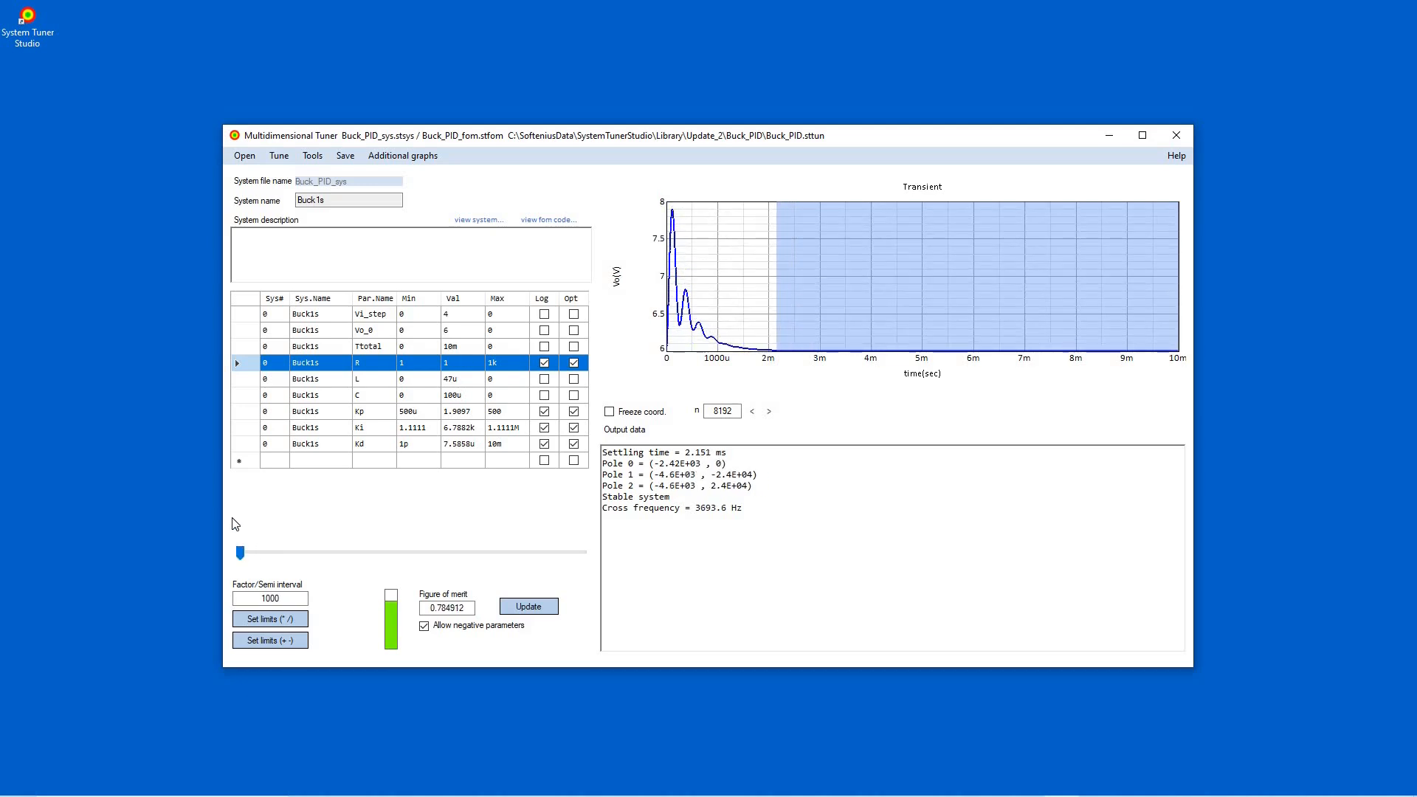